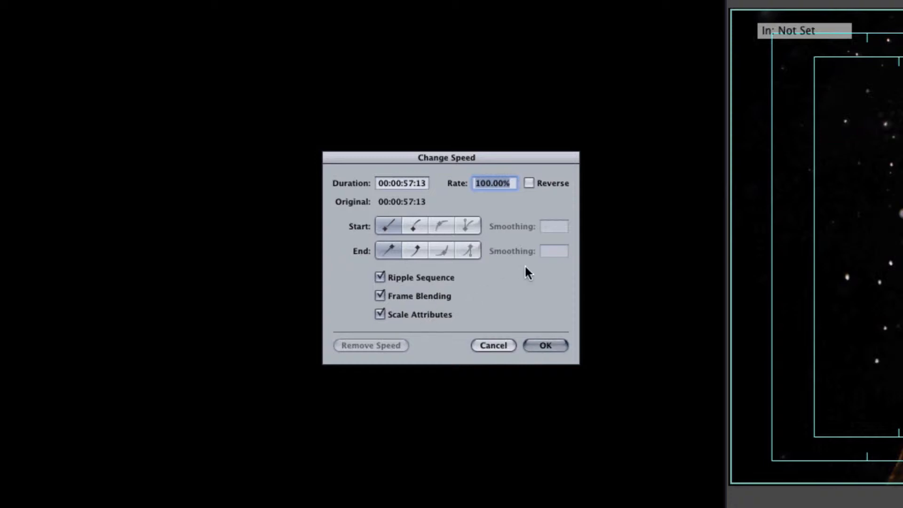
# - Set the clip's speed rate to 50% with Ripple Sequence, Frame Blending and Scale Attributes enabled
pyautogui.write('50')
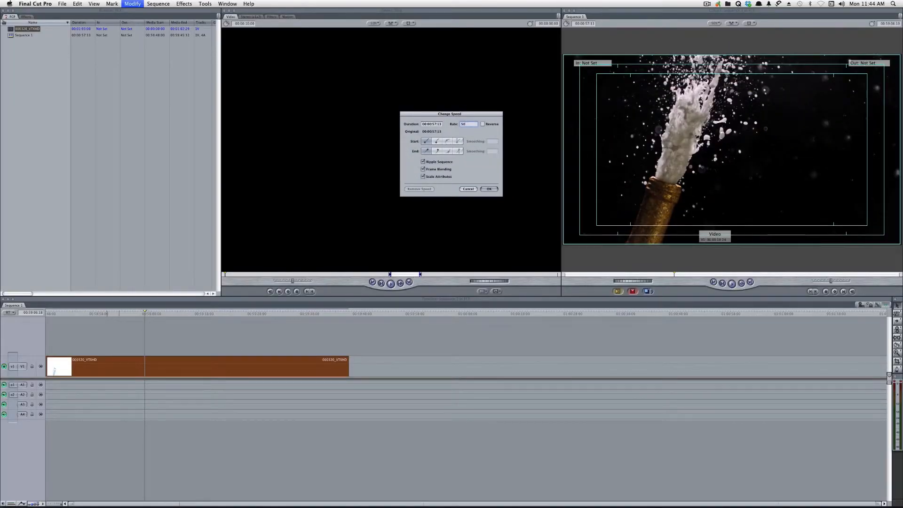
pyautogui.press('Return')
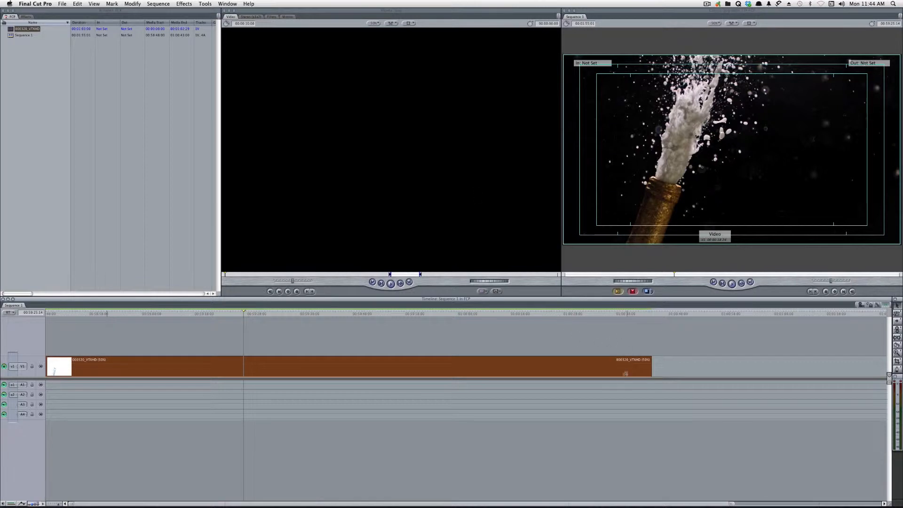
# - Play the slowed clip from near its beginning and advance through the champagne burst frame by frame to examine the motion
pyautogui.moveTo(117, 314); pyautogui.dragTo(96, 314)
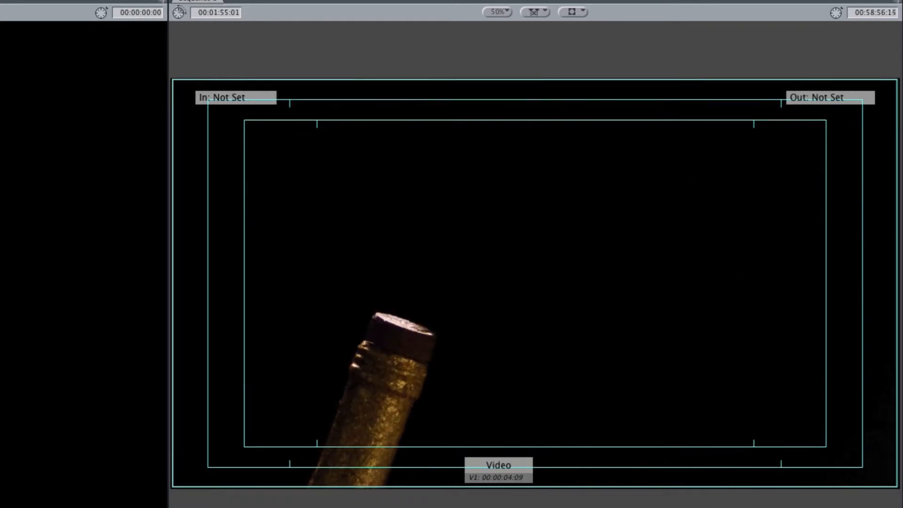
pyautogui.press('space')
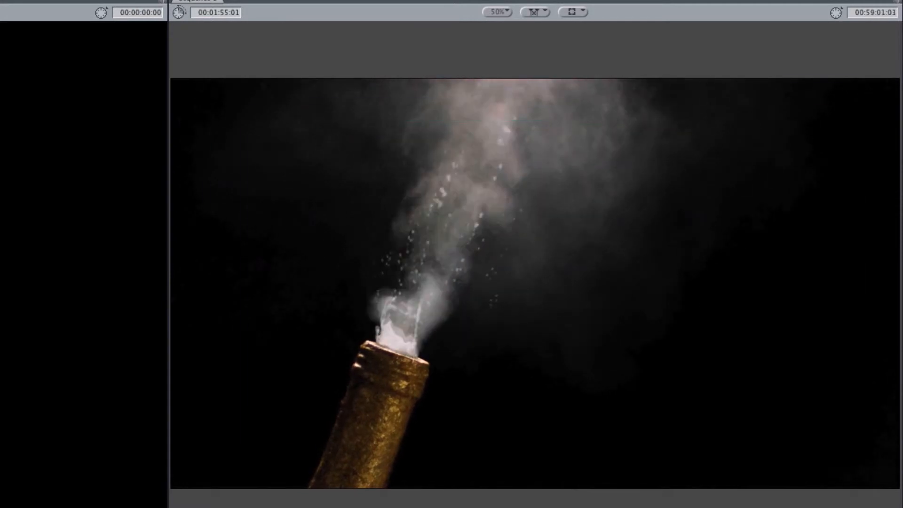
pyautogui.press('space')
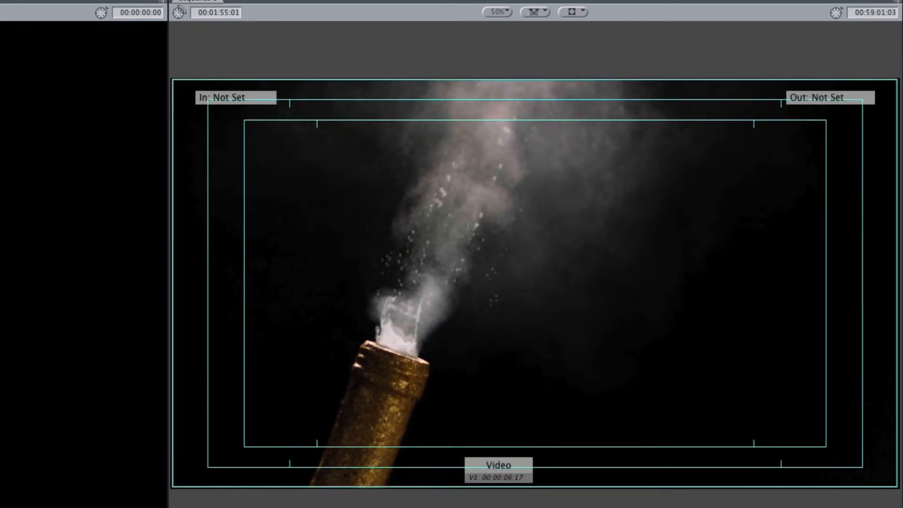
pyautogui.press('Right')
pyautogui.press('Right')
pyautogui.press('Right')
pyautogui.press('Right')
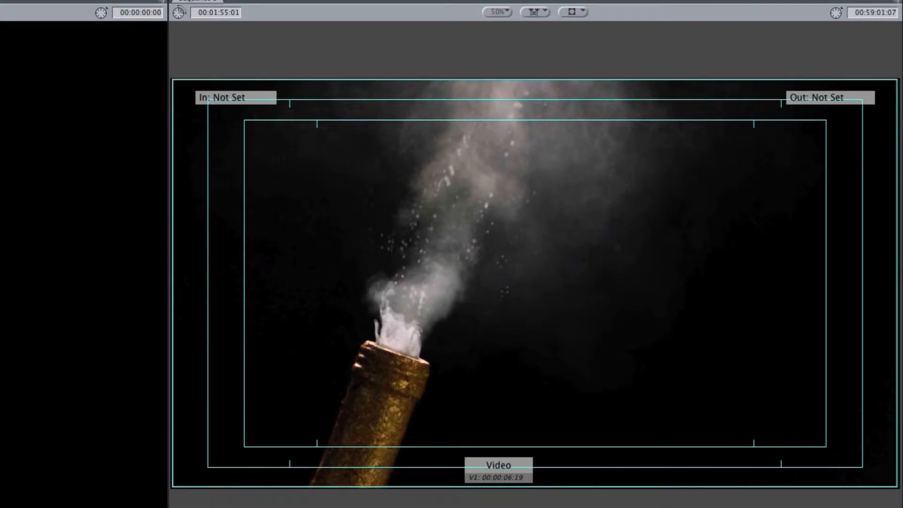
pyautogui.press('Right')
pyautogui.press('Right')
pyautogui.press('Right')
pyautogui.press('Right')
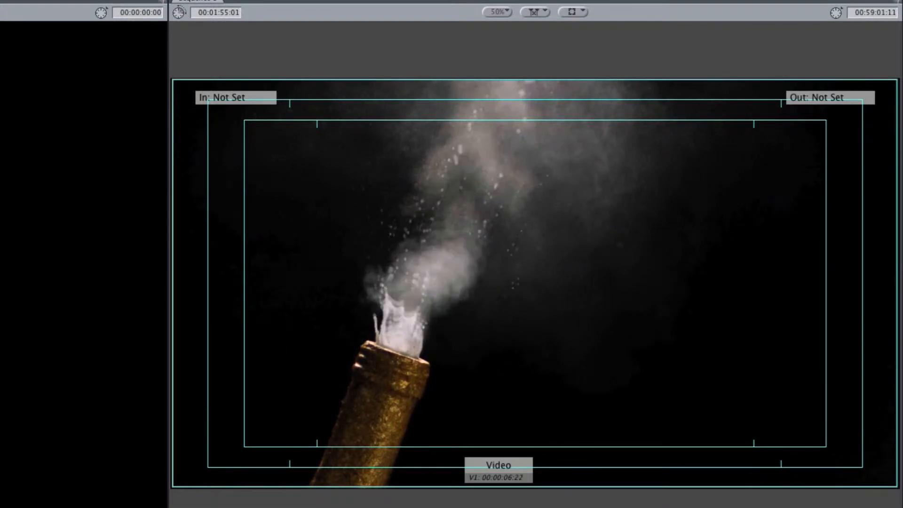
pyautogui.press('Right')
pyautogui.press('Right')
pyautogui.press('Right')
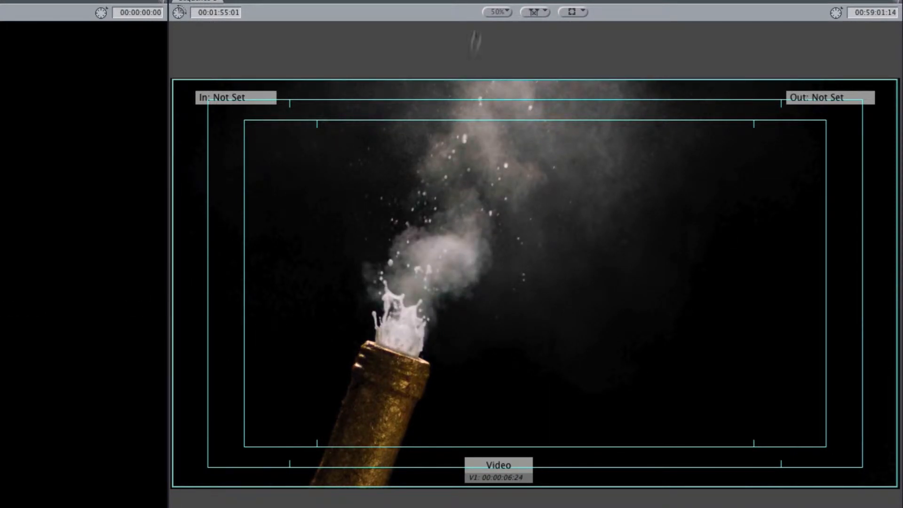
# - Magnify the sequence preview to 200%, examine the blended frames around the bottle's mouth, and fit the preview to the window again
pyautogui.click(507, 12)
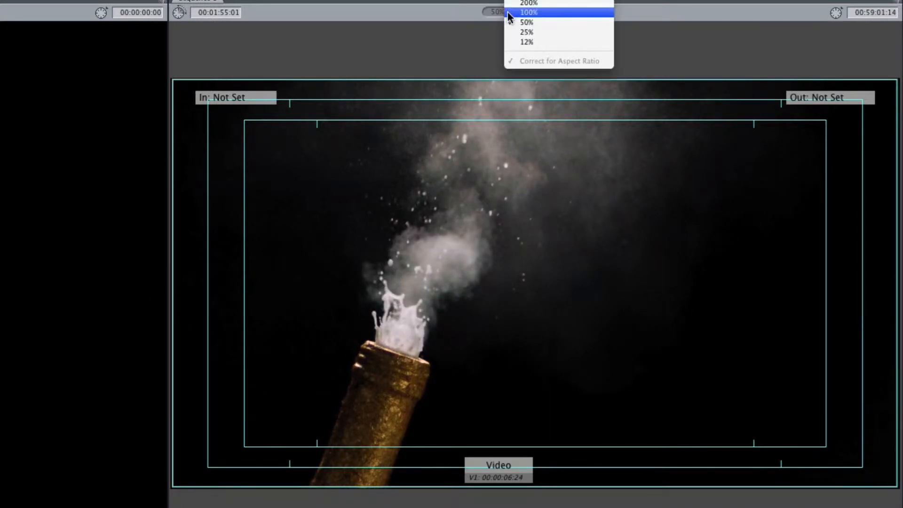
pyautogui.click(537, 3)
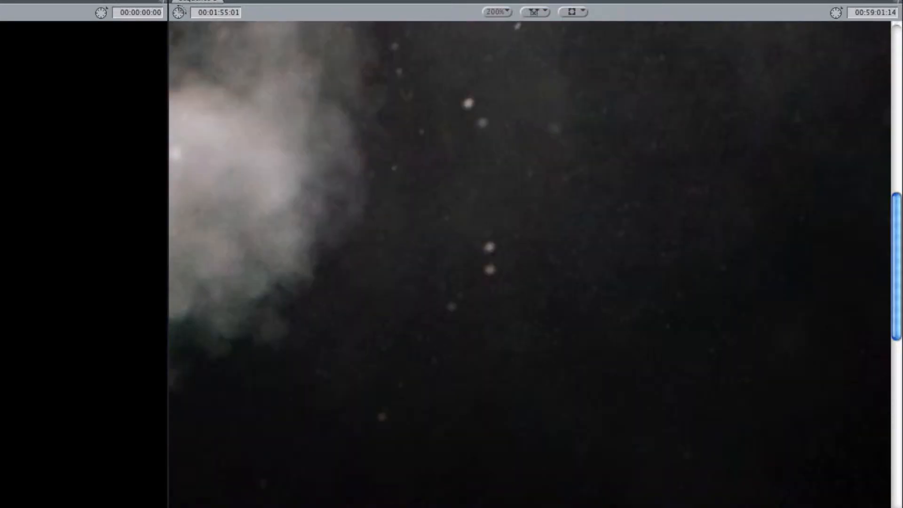
pyautogui.hscroll(-10, 529, 264)
pyautogui.press('Right')
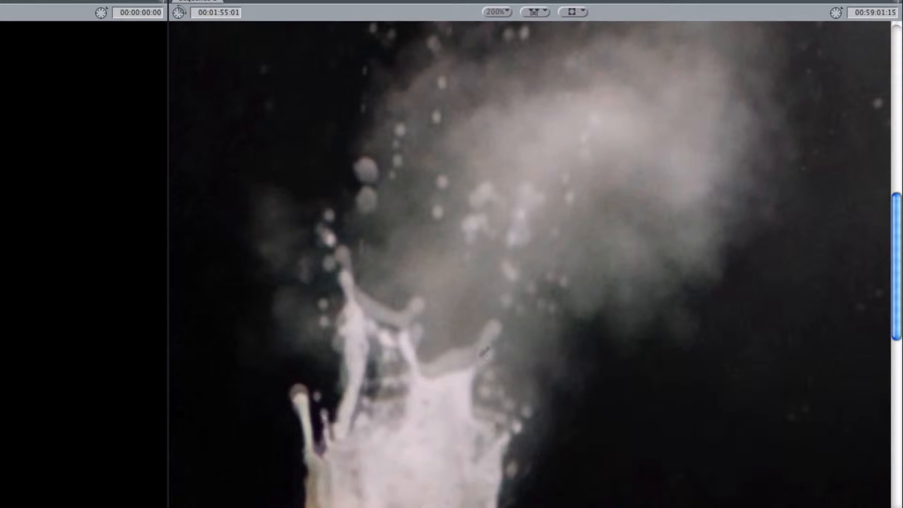
pyautogui.press('Right')
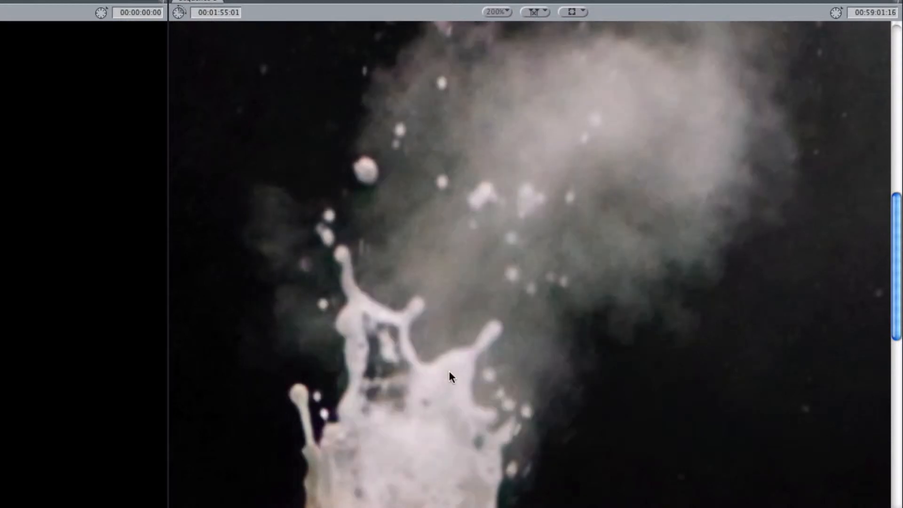
pyautogui.click(494, 11)
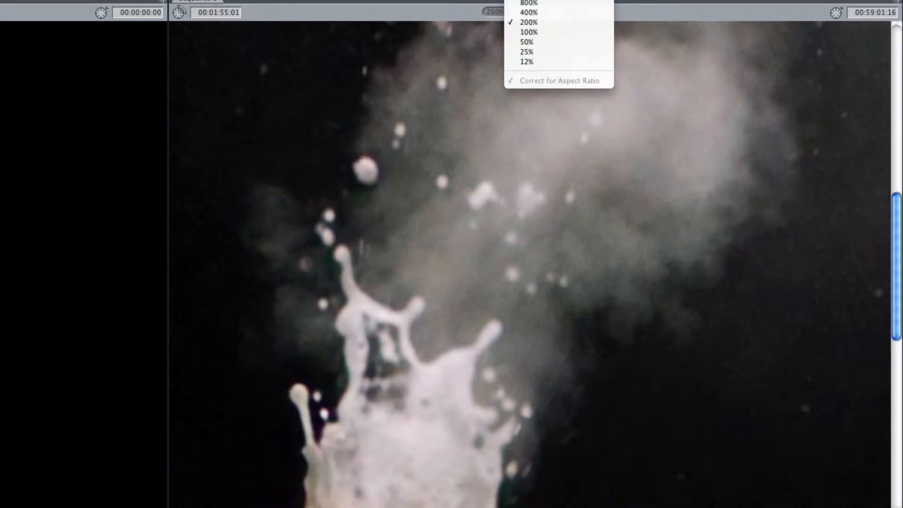
pyautogui.click(517, 1)
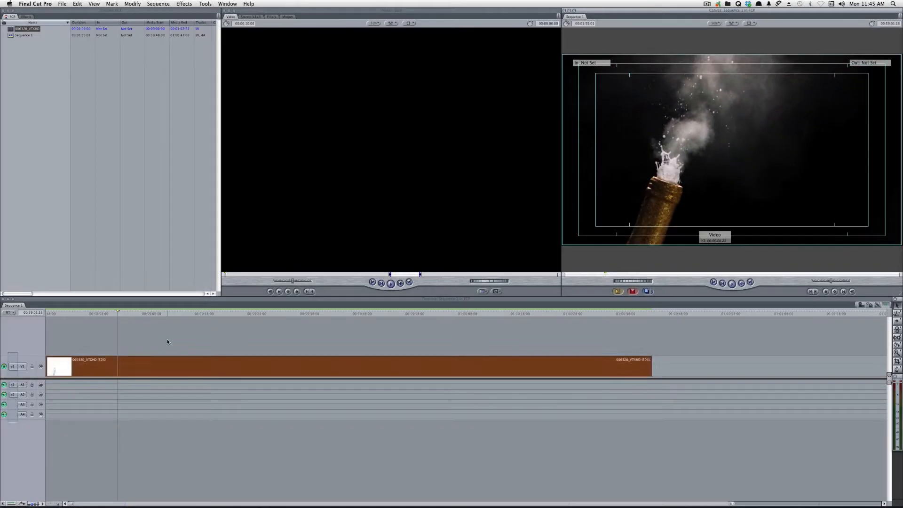
# - Change the timeline clip's speed rate to 400%
pyautogui.click(156, 375)
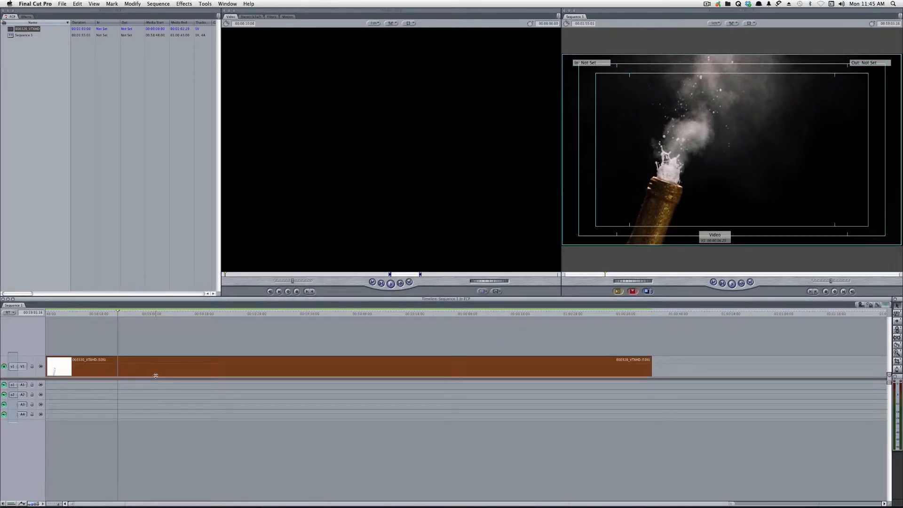
pyautogui.press('super+j')
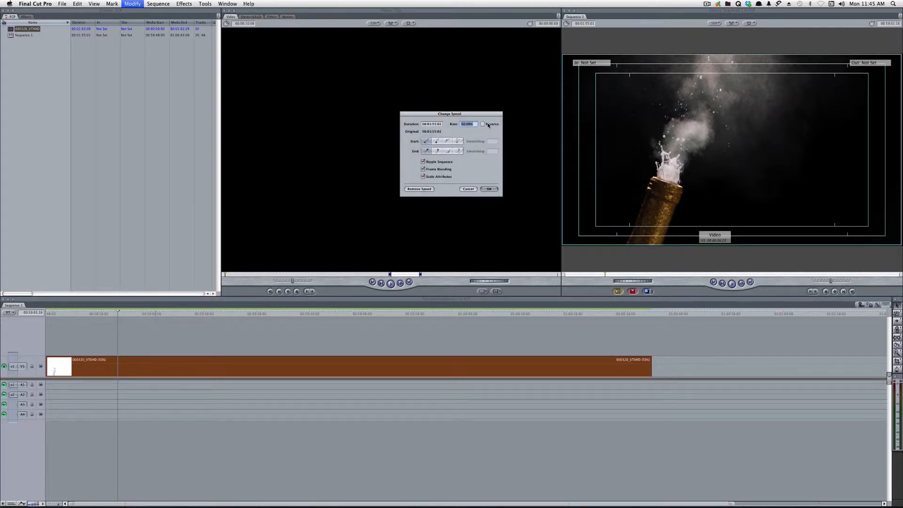
pyautogui.write('400')
pyautogui.press('Return')
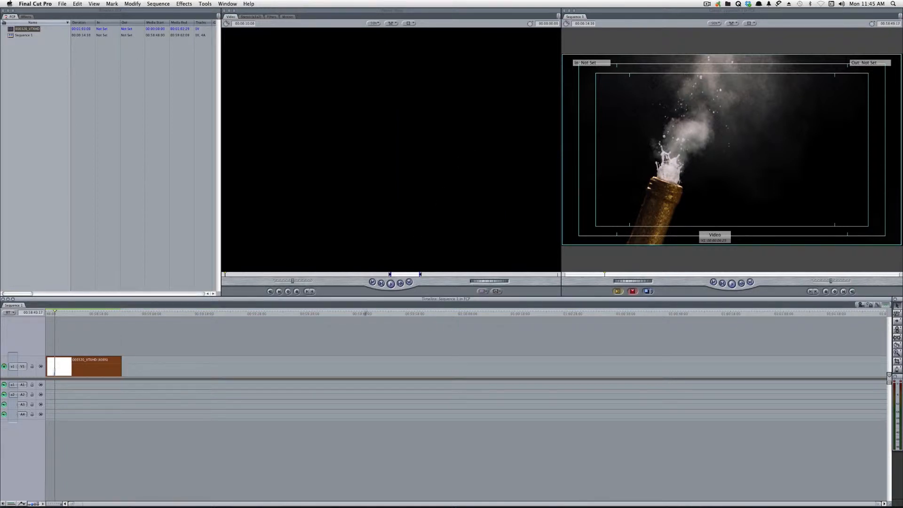
# - Play back the sped-up clip, including from the start of the sequence, to review its faster motion
pyautogui.press('space')
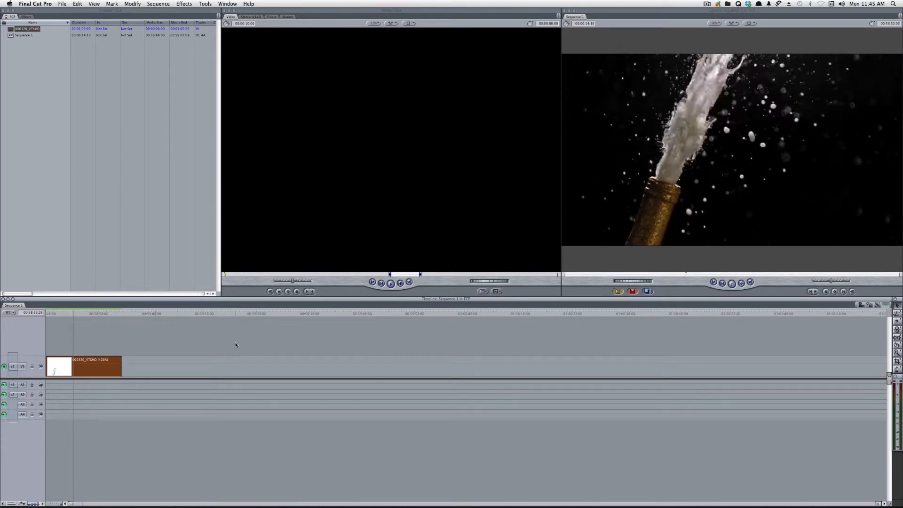
pyautogui.moveTo(63, 311); pyautogui.dragTo(51, 312)
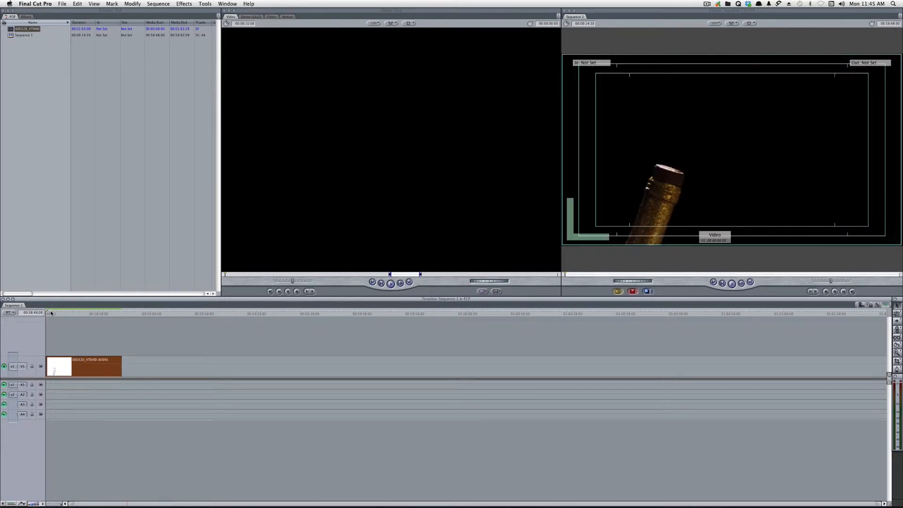
pyautogui.press('space')
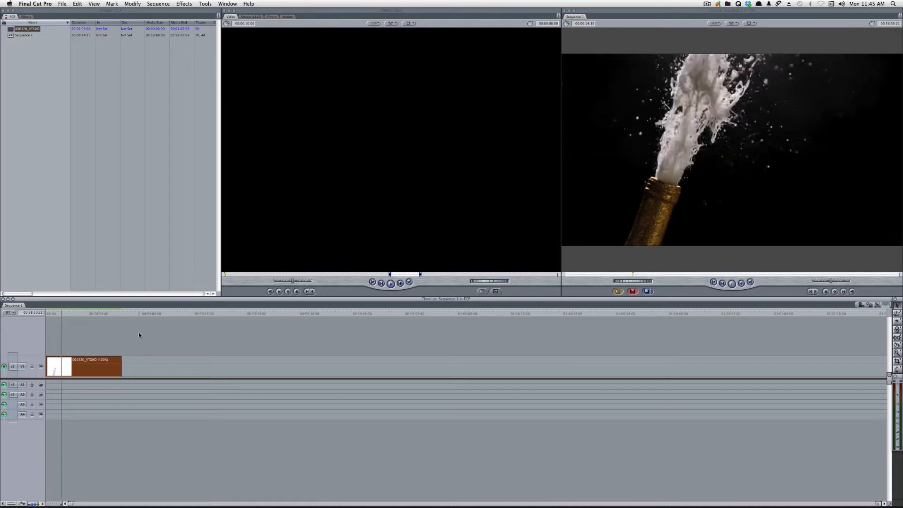
pyautogui.press('space')
pyautogui.click(207, 362)
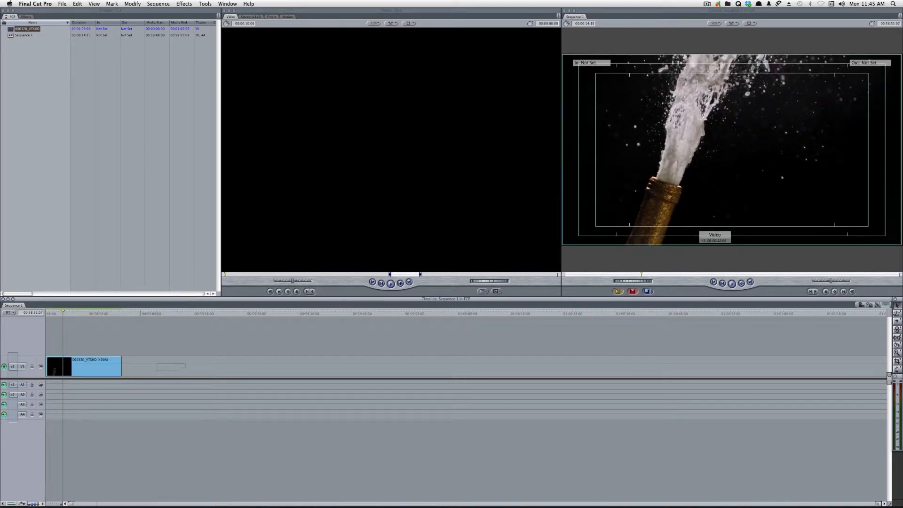
pyautogui.moveTo(157, 371); pyautogui.dragTo(157, 370)
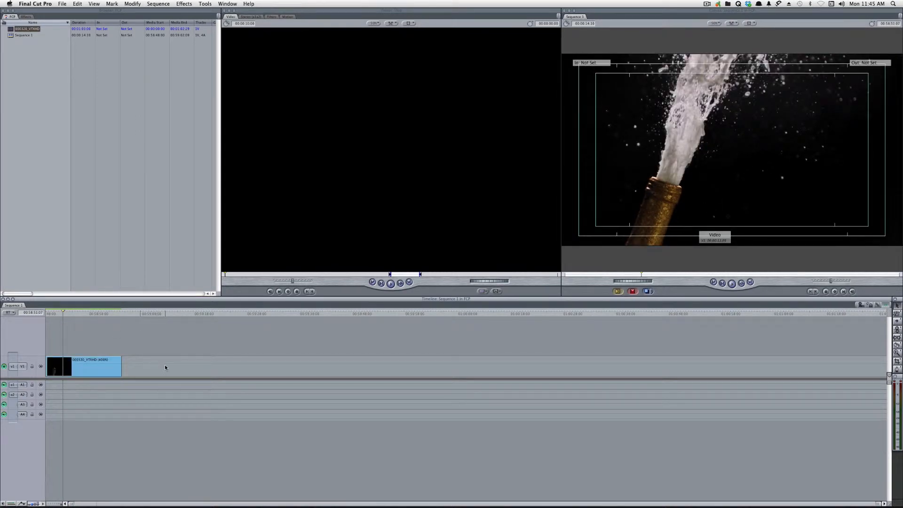
pyautogui.click(119, 374)
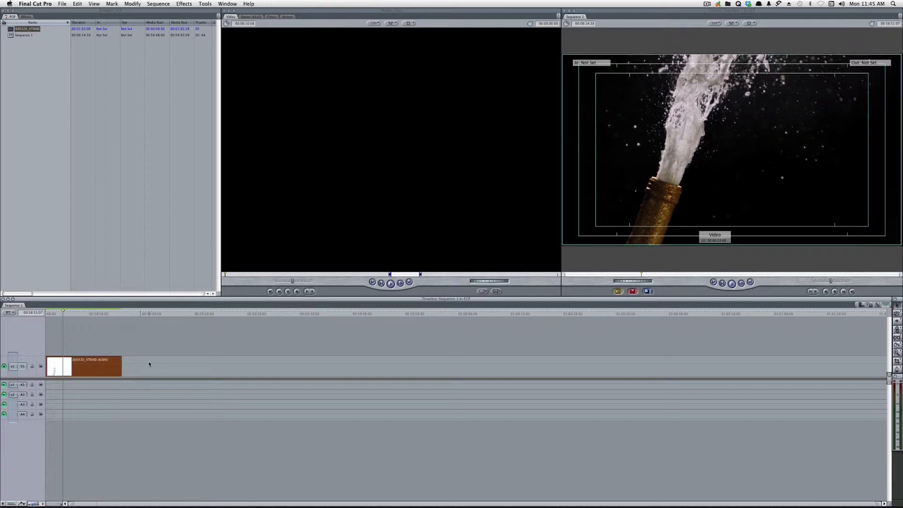
# - Switch to Premiere Pro and set the speed of the 000320_VTXHD.mov timeline clip to 50%
pyautogui.press('super+Tab')
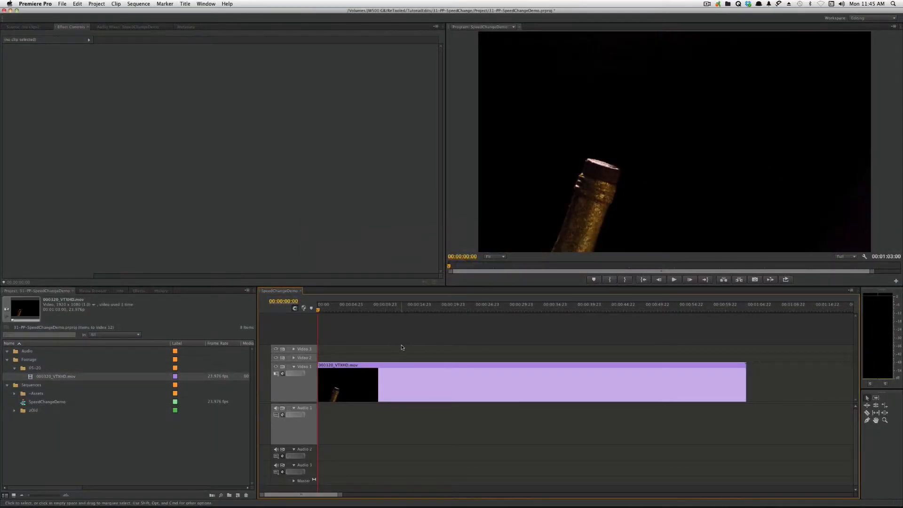
pyautogui.moveTo(400, 347); pyautogui.dragTo(368, 386)
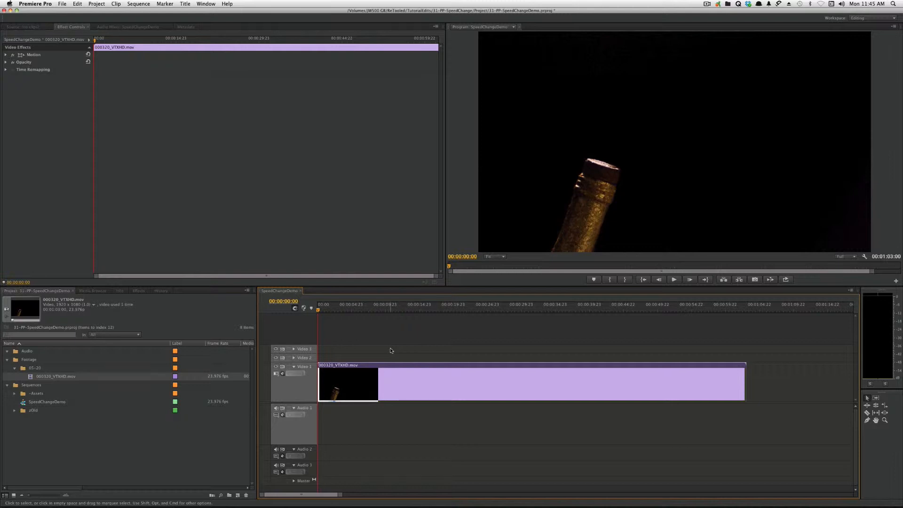
pyautogui.press('super+r')
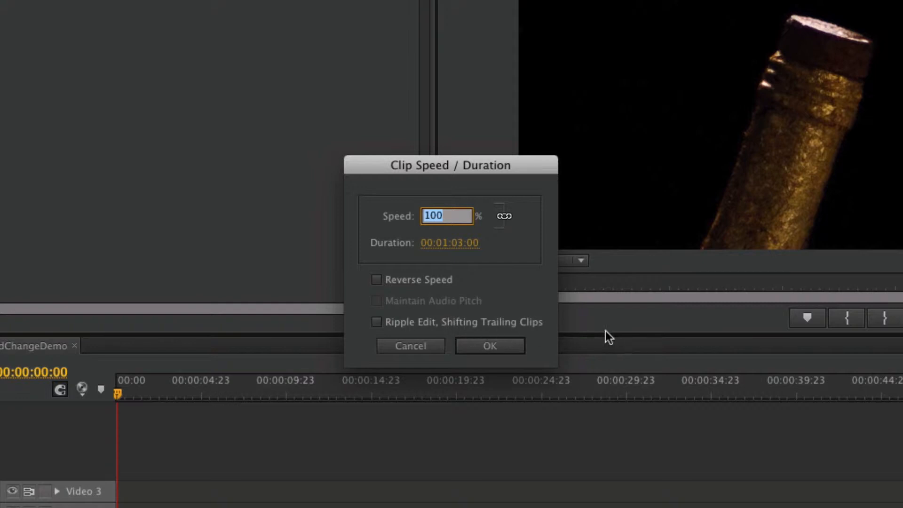
pyautogui.click(438, 317)
pyautogui.click(439, 317)
pyautogui.write('50')
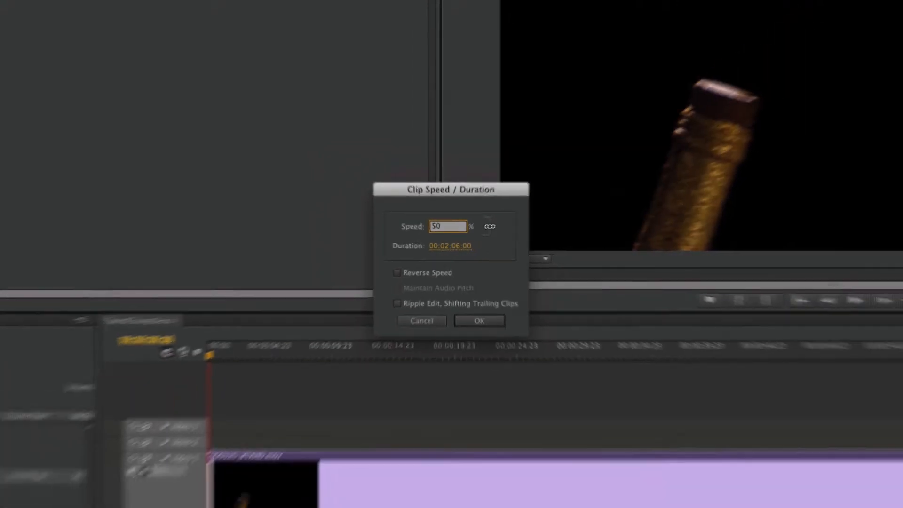
pyautogui.press('Return')
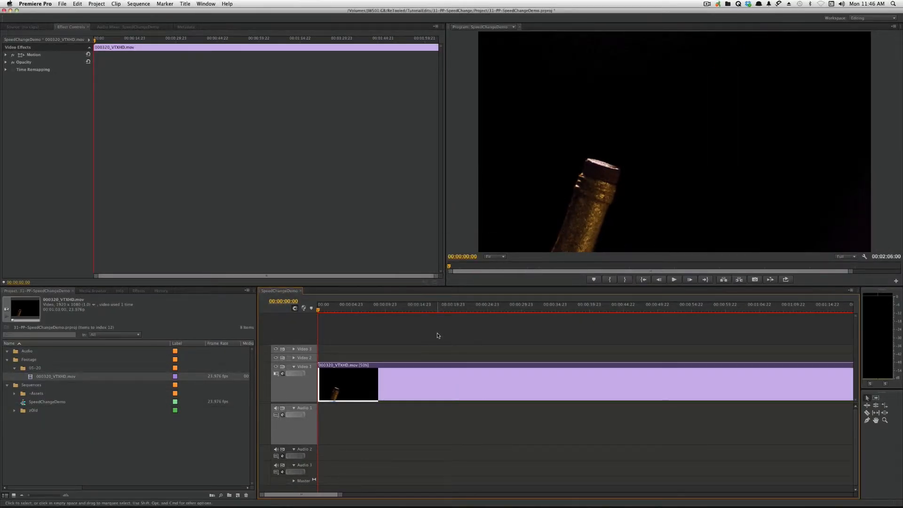
# - Play part of the slowed clip in the sequence and go back frame by frame to check for repeated frames
pyautogui.press('-')
pyautogui.click(372, 309)
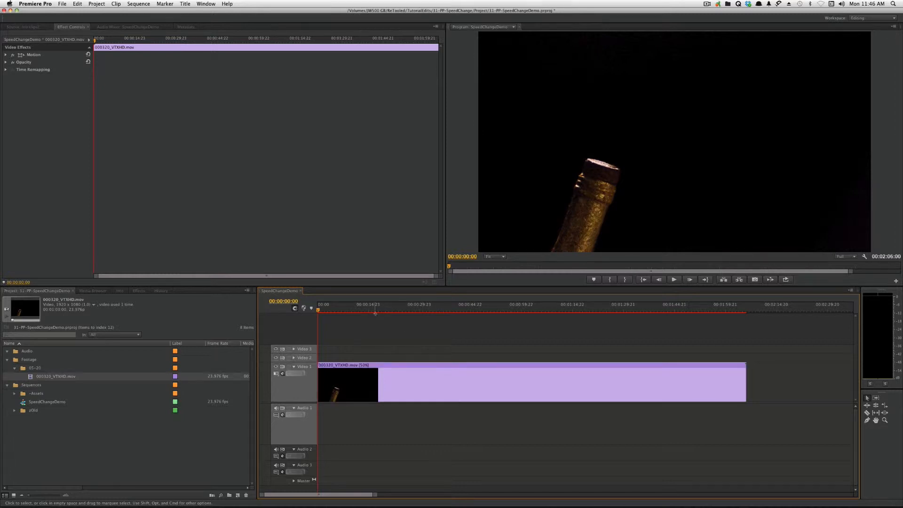
pyautogui.moveTo(372, 309); pyautogui.dragTo(347, 309)
pyautogui.press('space')
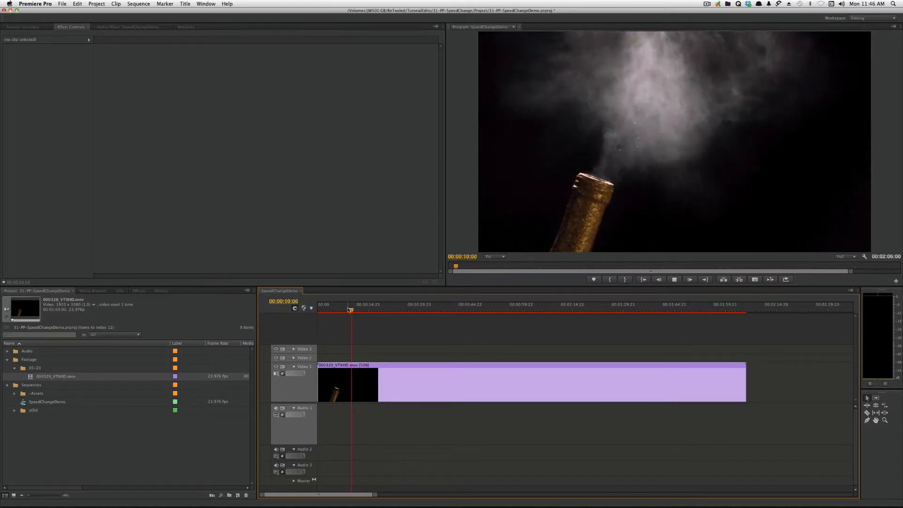
pyautogui.press('space')
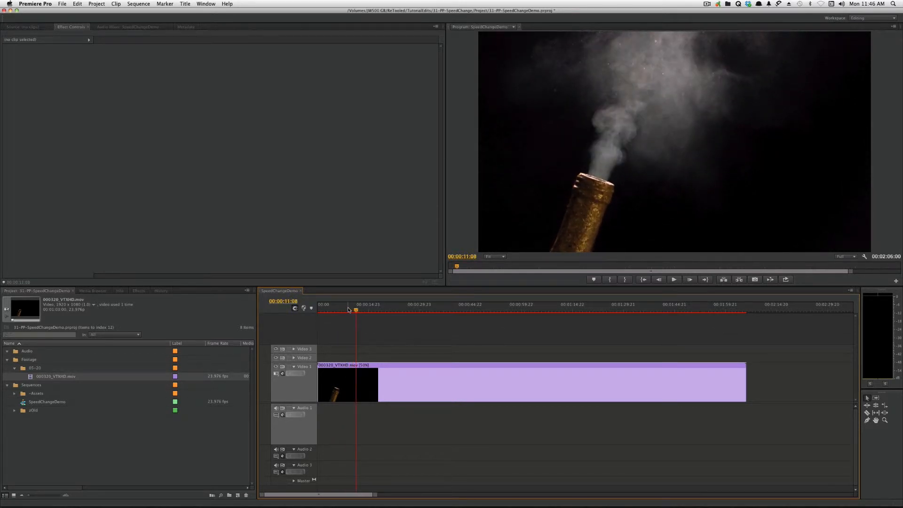
pyautogui.press('Left')
pyautogui.press('Left')
pyautogui.press('Left')
pyautogui.press('Left')
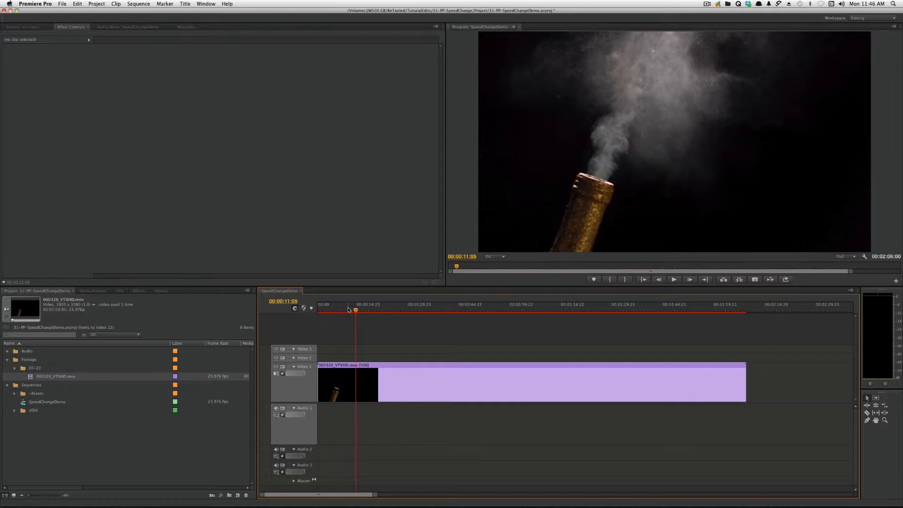
pyautogui.press('Left')
pyautogui.press('Left')
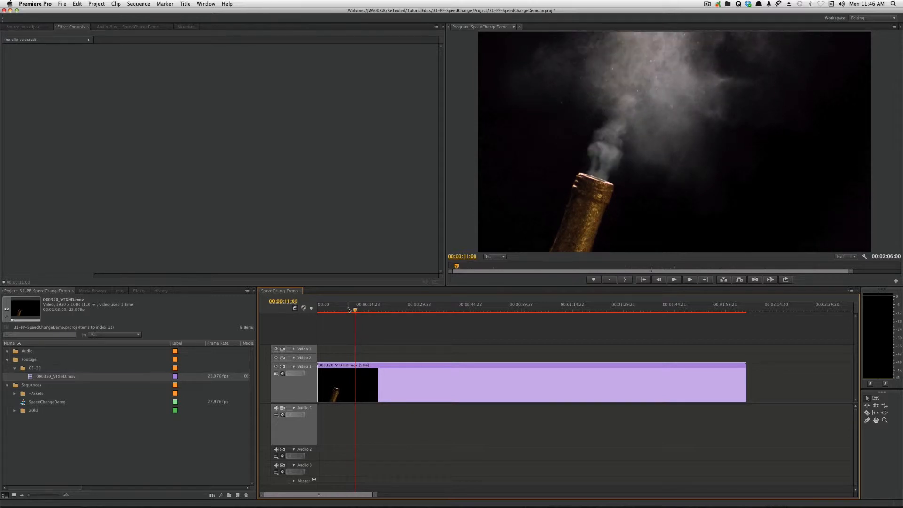
pyautogui.press('Left')
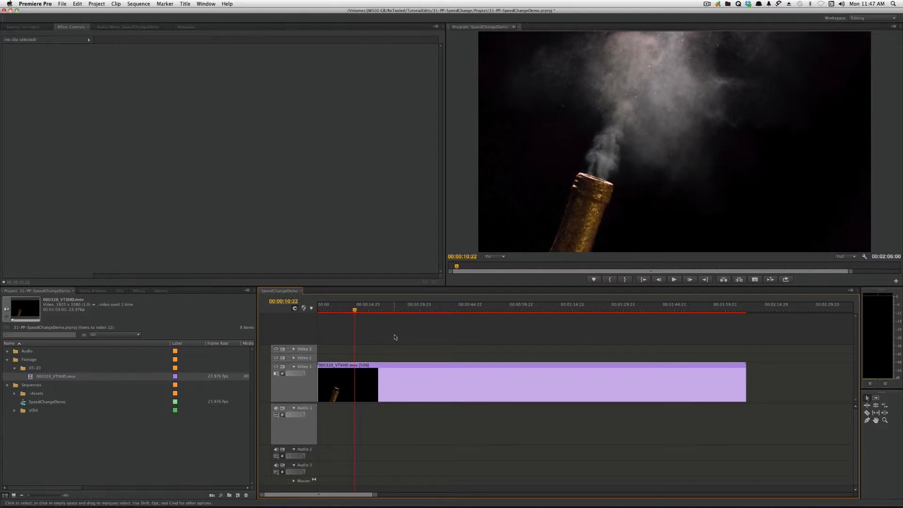
# - Turn on Frame Blend for the slowed 000320_VTXHD.mov clip and play it back
pyautogui.moveTo(395, 335); pyautogui.dragTo(378, 378)
pyautogui.click(377, 309)
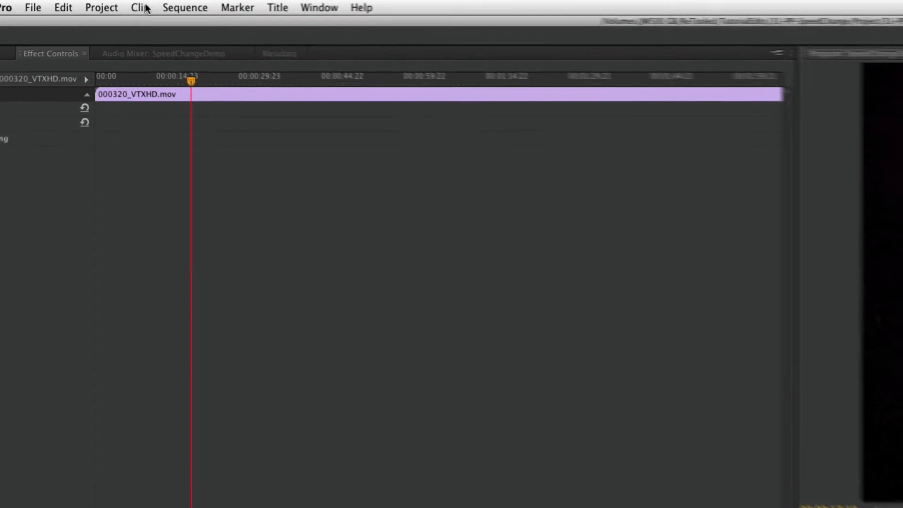
pyautogui.click(115, 4)
pyautogui.moveTo(262, 114)
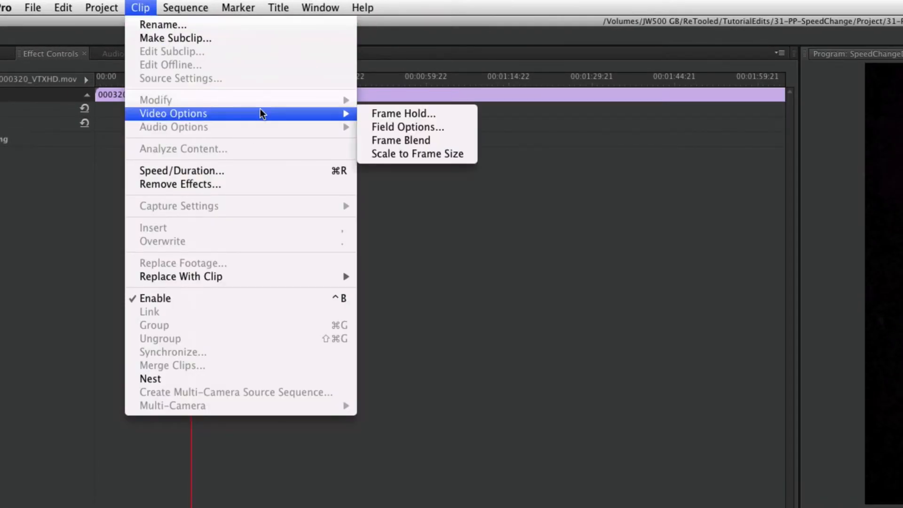
pyautogui.click(442, 141)
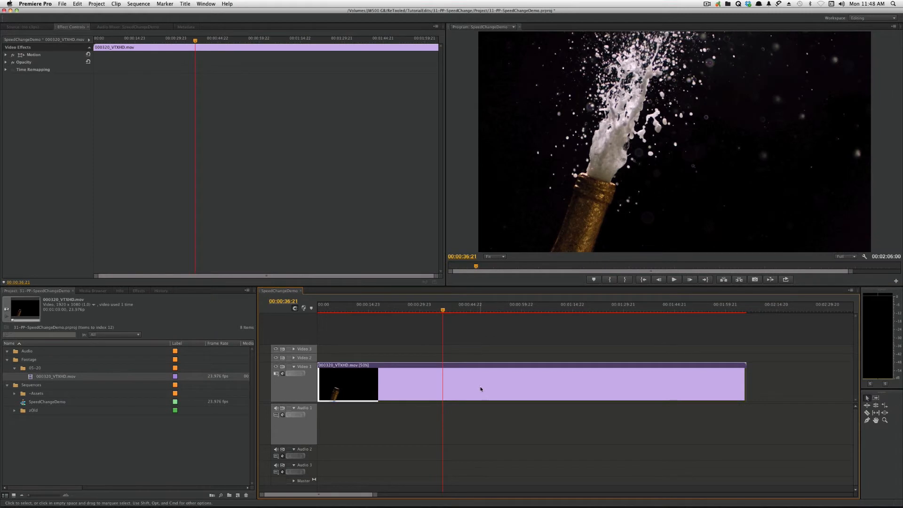
pyautogui.rightClick(481, 389)
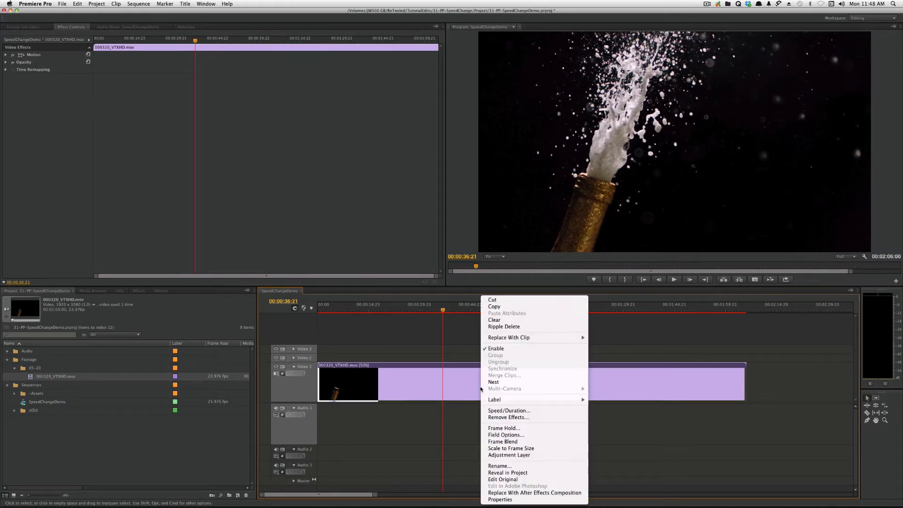
pyautogui.click(517, 429)
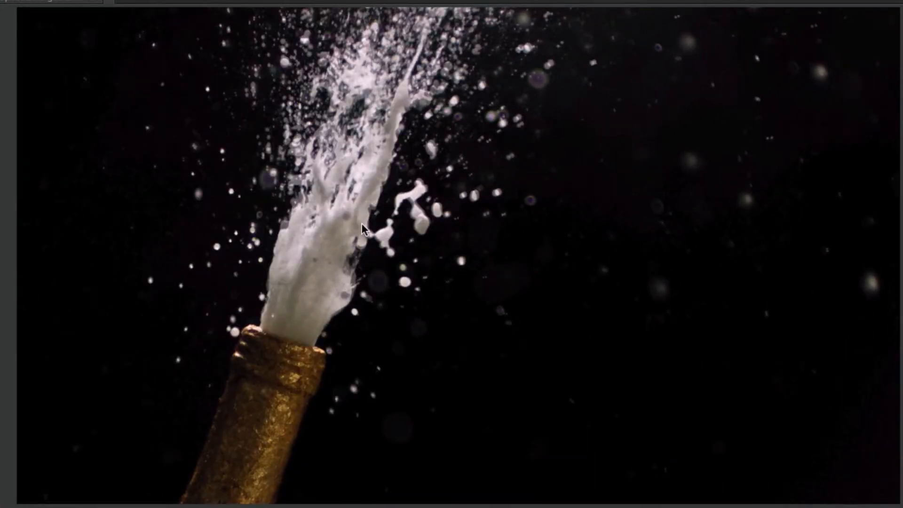
pyautogui.press('space')
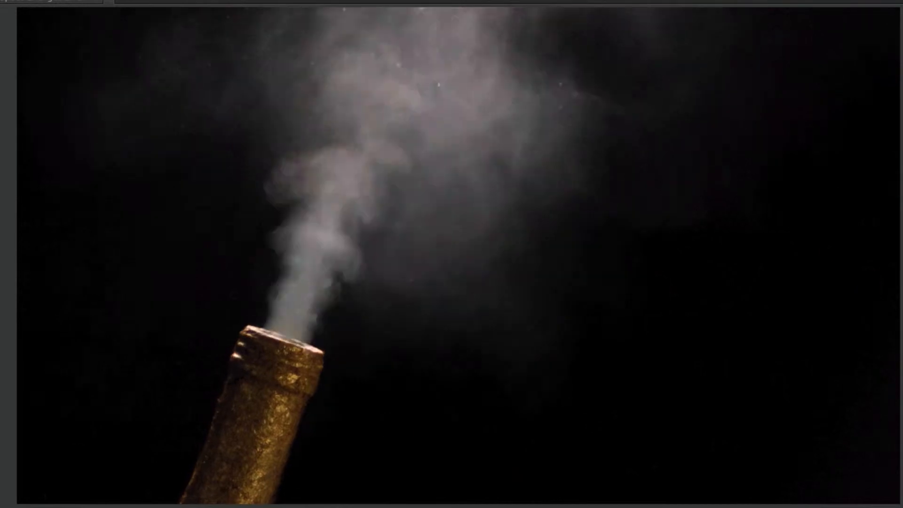
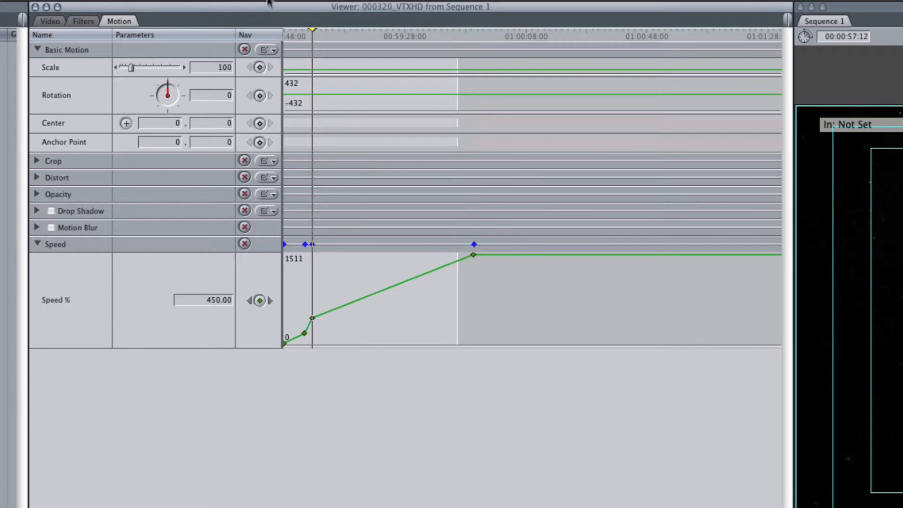
# - Scrub to the speed-keyframed part of the variable-speed 000320_VTXHD clip and play it to review the speed ramp
pyautogui.click(292, 33)
pyautogui.moveTo(293, 33); pyautogui.dragTo(284, 37)
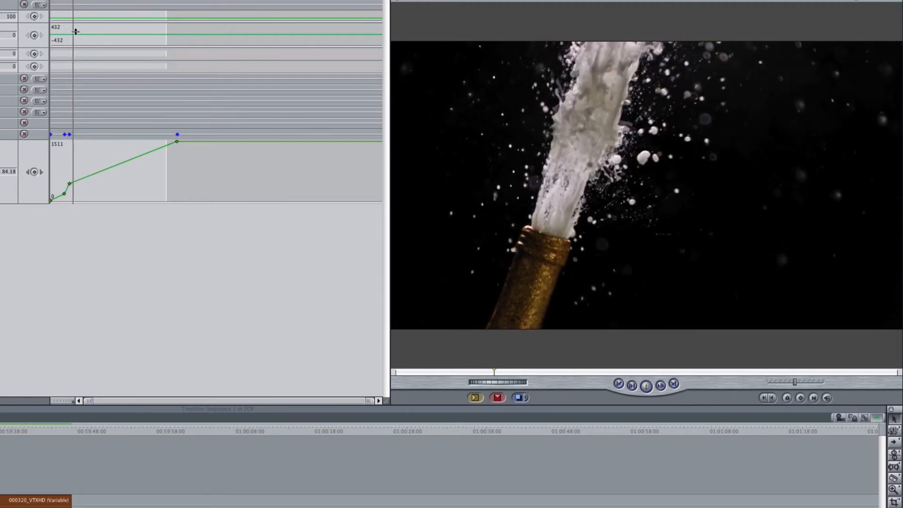
pyautogui.press('space')
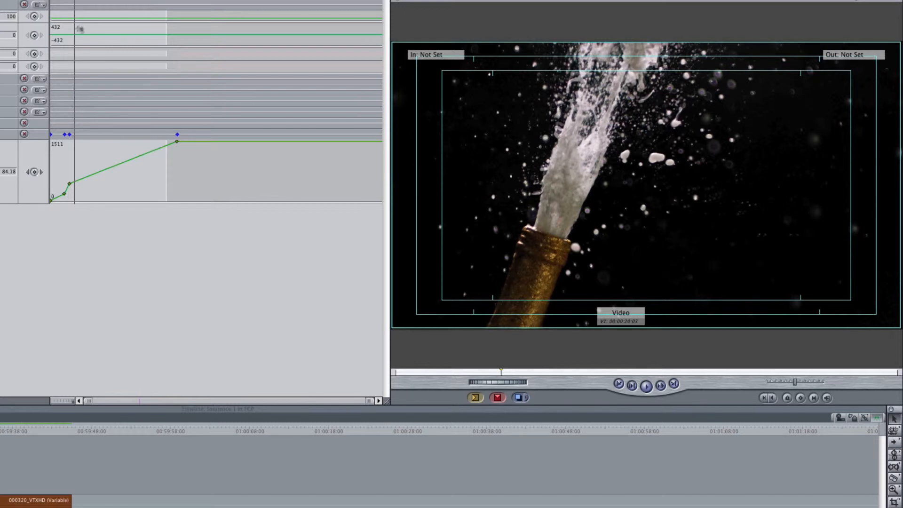
# - Switch to Premiere Pro and set the speed of the 000320_VTXHD.mov timeline clip to 100%
pyautogui.press('super+Tab')
pyautogui.click(113, 314)
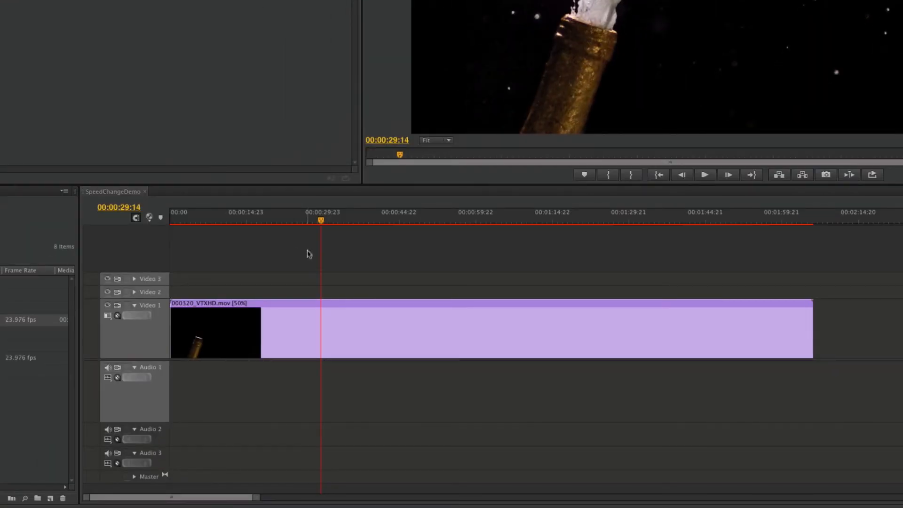
pyautogui.moveTo(308, 254); pyautogui.dragTo(279, 343)
pyautogui.press('super+r')
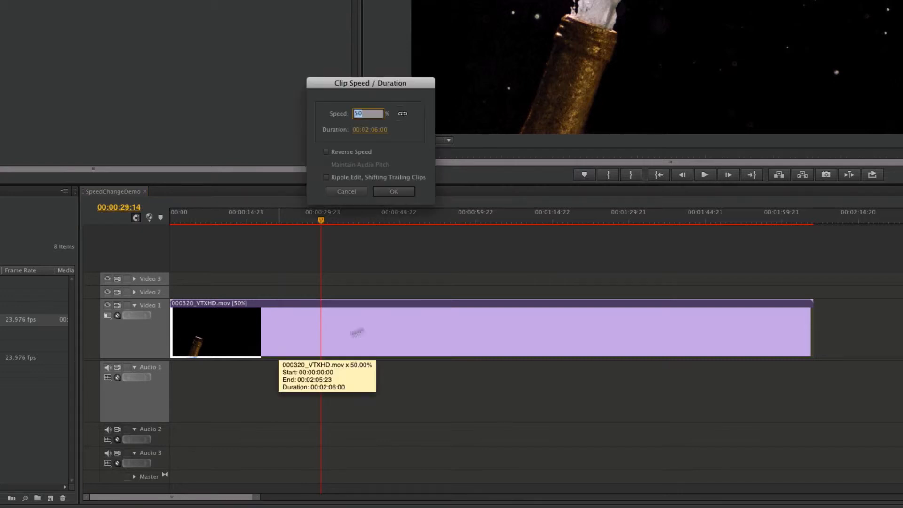
pyautogui.write('1')
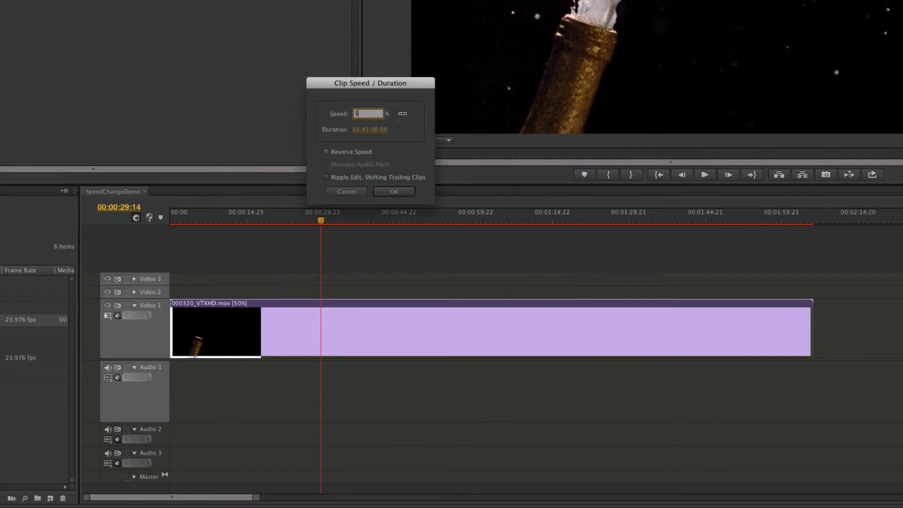
pyautogui.write('00')
pyautogui.click(394, 192)
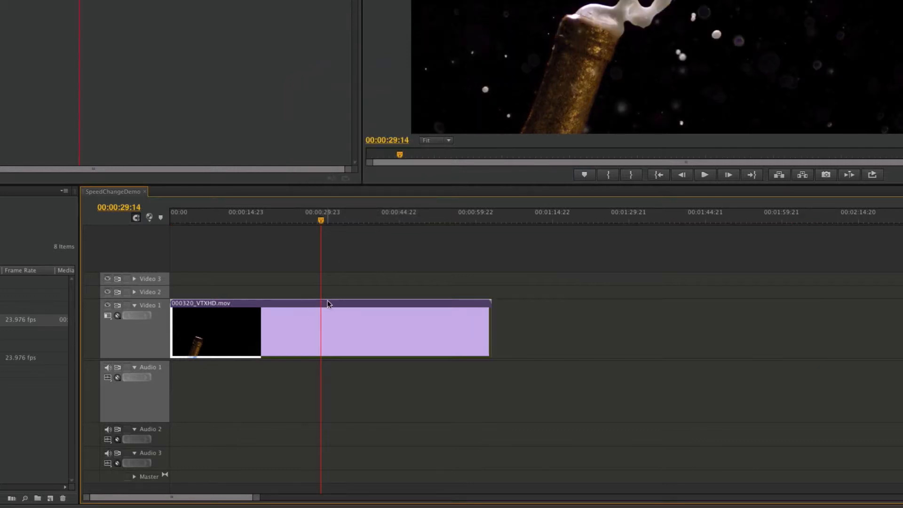
# - Show keyframes on the Video 1 track and set the clip's displayed keyframe property to Time Remapping Speed
pyautogui.click(238, 219)
pyautogui.moveTo(237, 220); pyautogui.dragTo(226, 222)
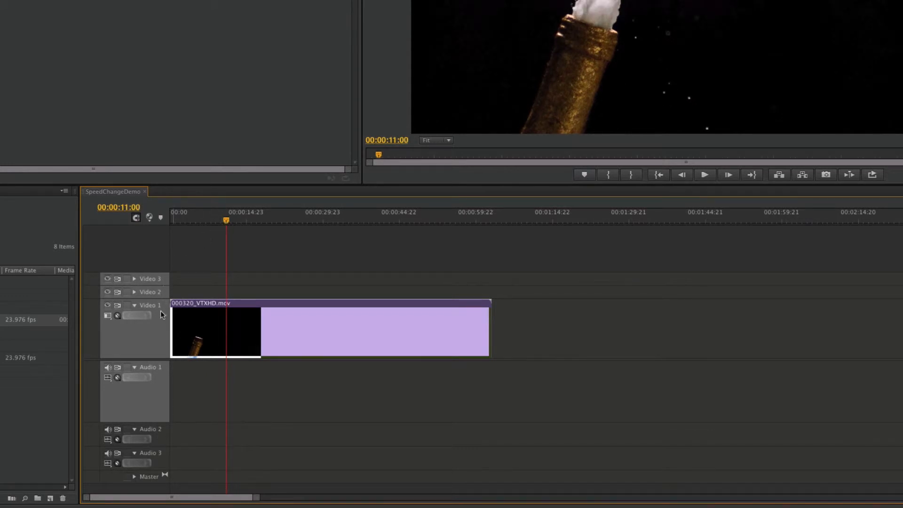
pyautogui.click(118, 316)
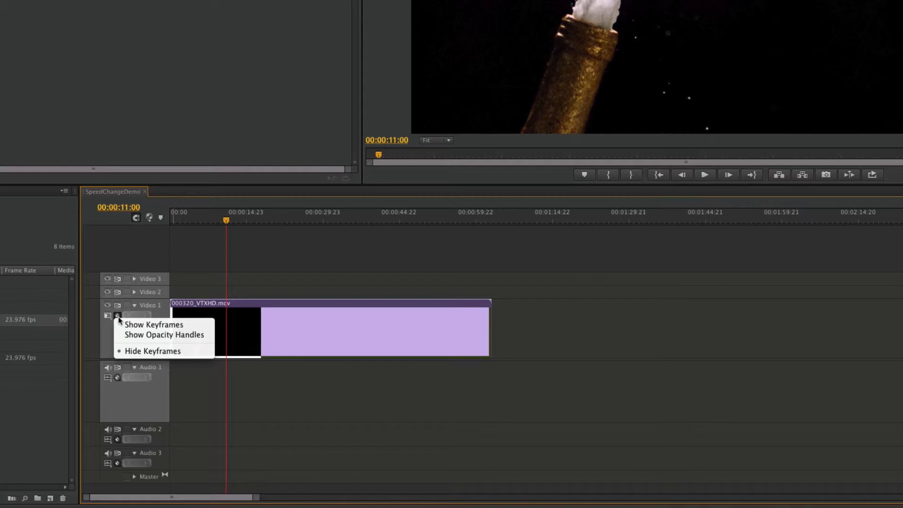
pyautogui.click(149, 324)
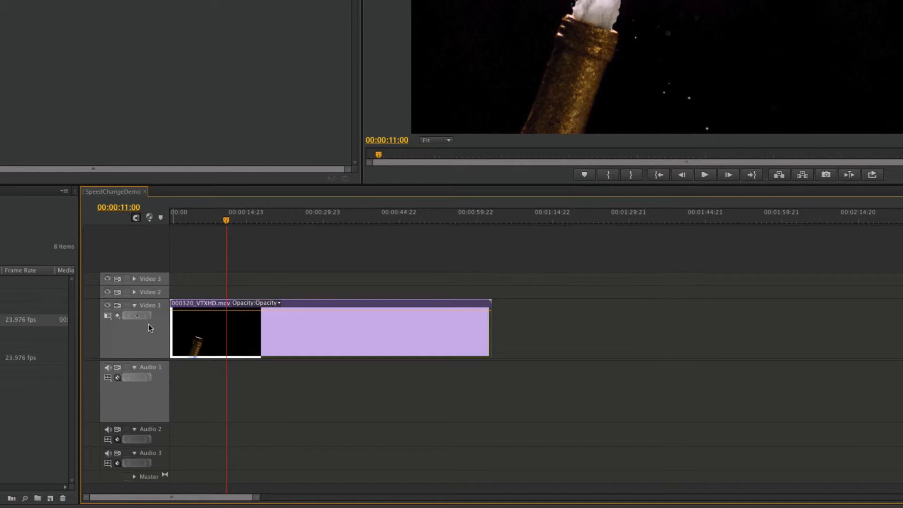
pyautogui.moveTo(261, 313)
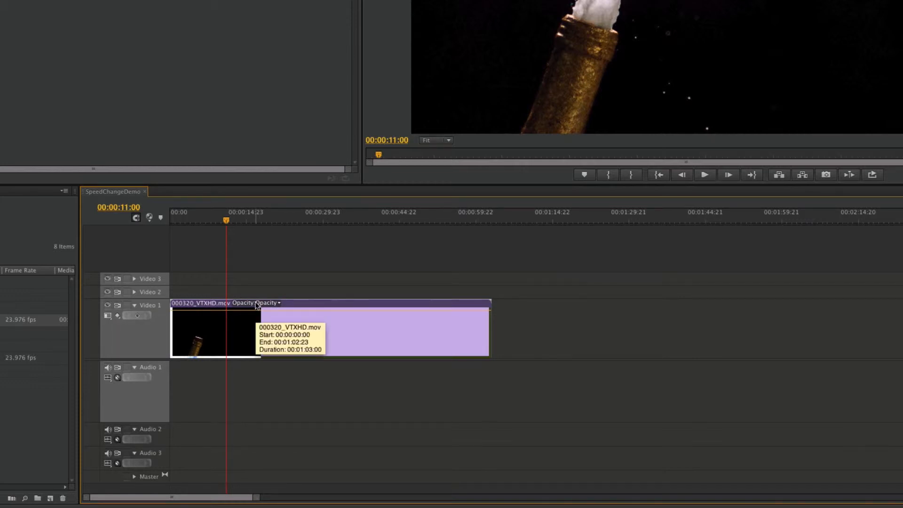
pyautogui.click(257, 303)
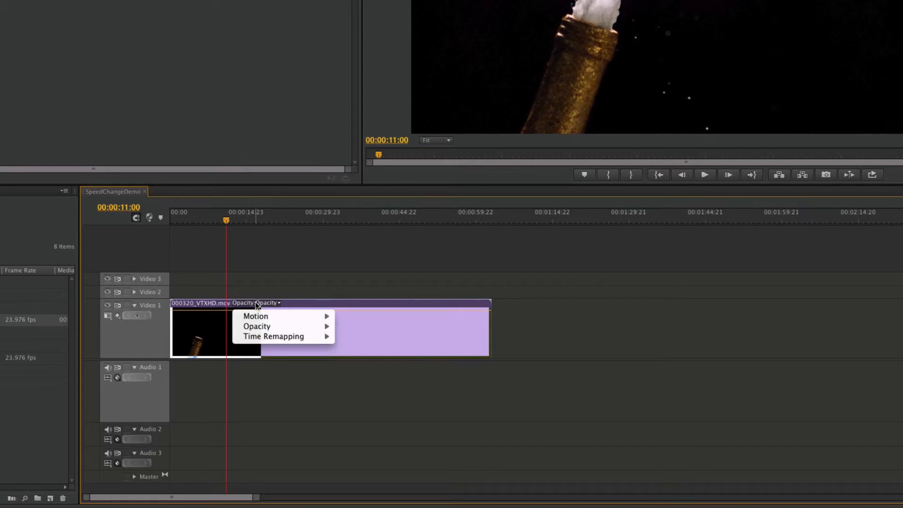
pyautogui.moveTo(258, 337)
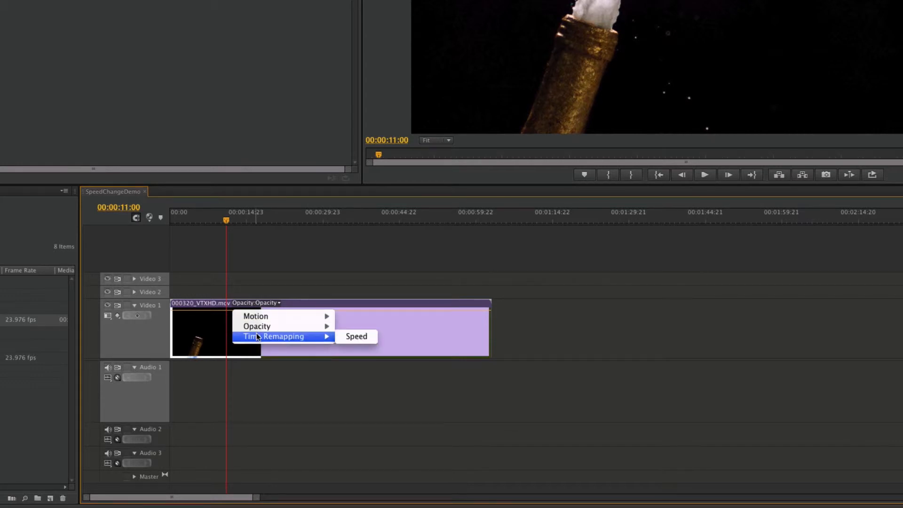
pyautogui.click(369, 337)
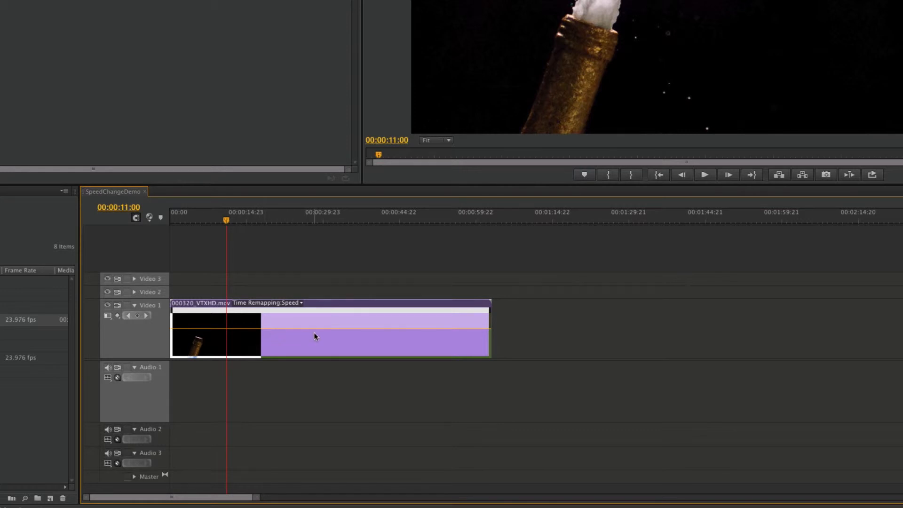
# - Play the clip to find where the cork pops and add a speed keyframe there at 00:00:05:00
pyautogui.press('space')
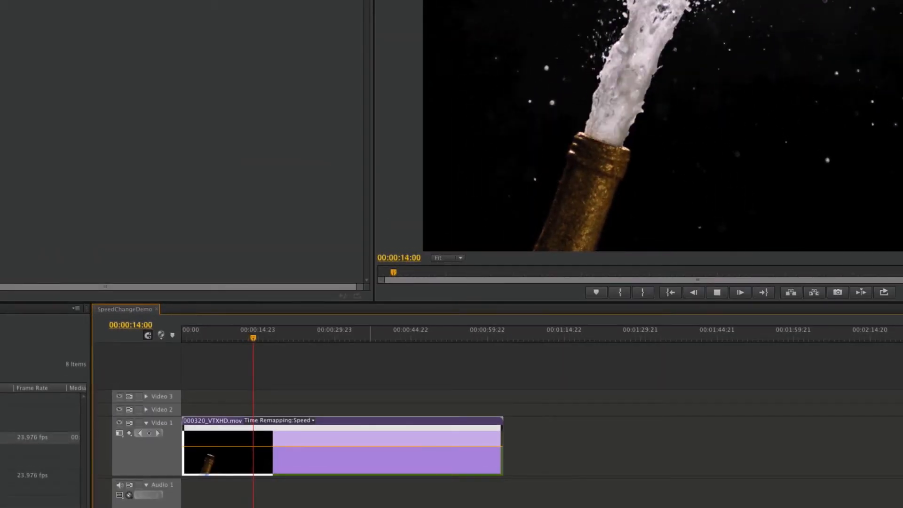
pyautogui.press('space')
pyautogui.moveTo(249, 331); pyautogui.dragTo(204, 348)
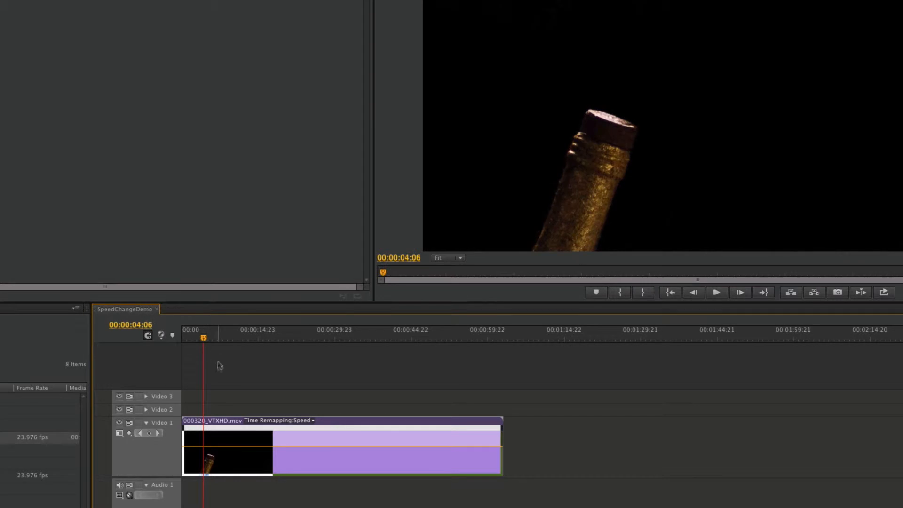
pyautogui.press('space')
pyautogui.press('space')
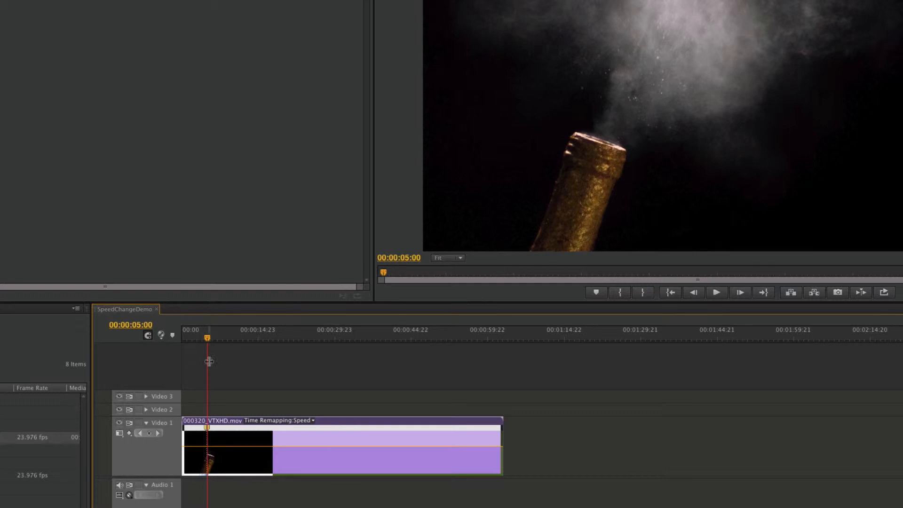
pyautogui.moveTo(206, 338)
pyautogui.mouseDown()
pyautogui.moveTo(198, 339)
pyautogui.moveTo(206, 343)
pyautogui.mouseUp()
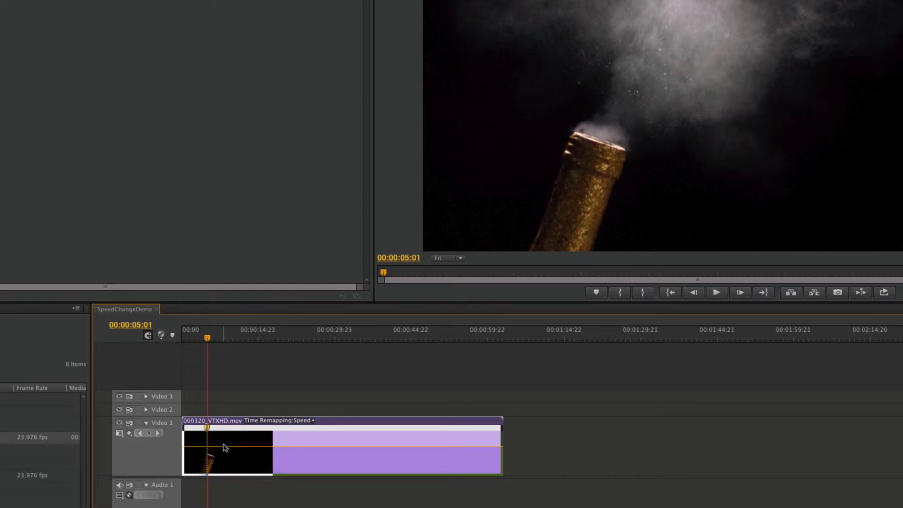
# - Raise the speed of the section after the keyframe to more than 400% and play the clip from the start
pyautogui.moveTo(224, 450); pyautogui.dragTo(224, 427)
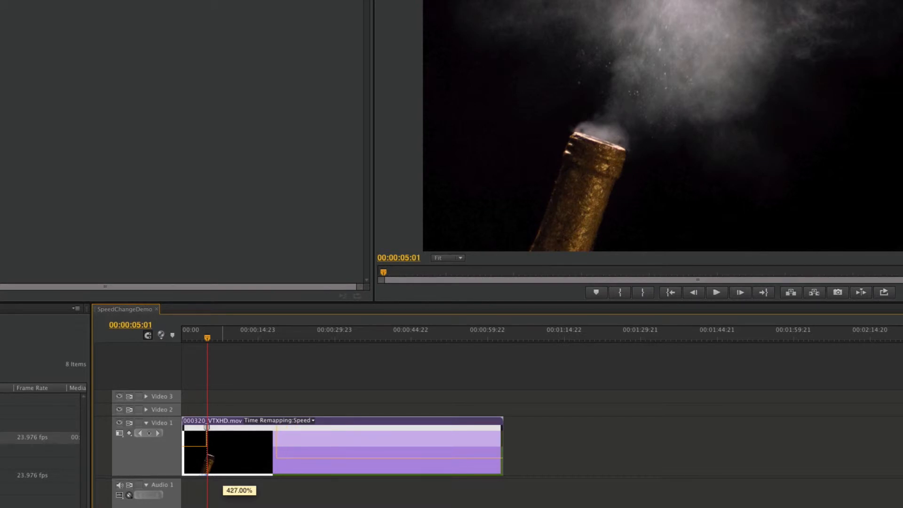
pyautogui.moveTo(224, 427); pyautogui.dragTo(224, 425)
pyautogui.moveTo(203, 336); pyautogui.dragTo(183, 338)
pyautogui.press('space')
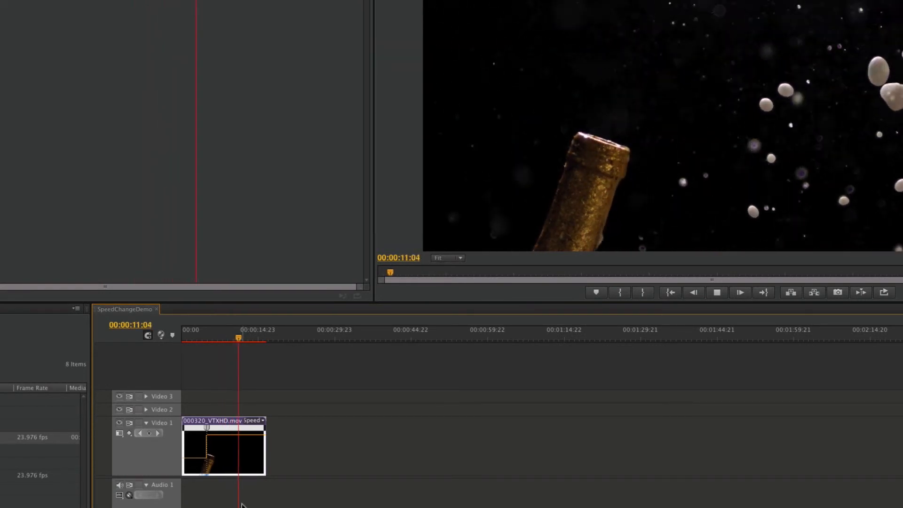
pyautogui.press('space')
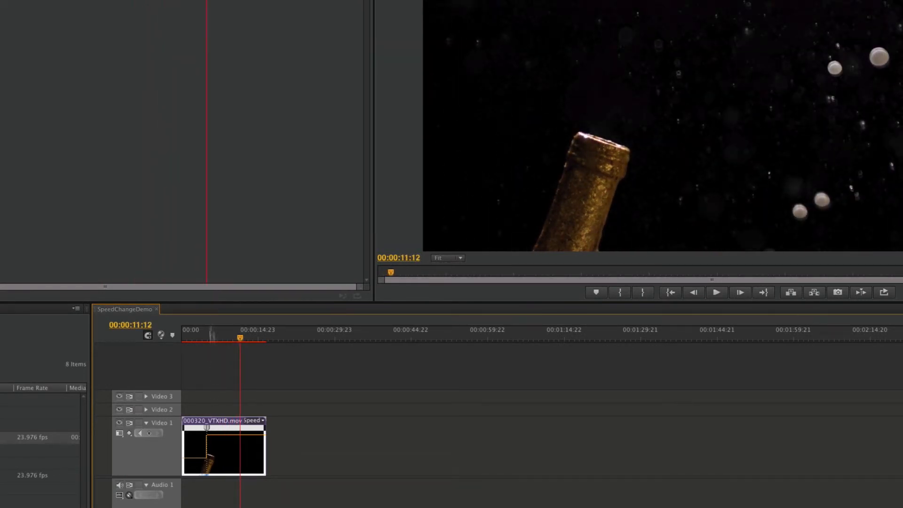
# - Split the speed keyframe into a gradual ramp about 1.5 seconds long and smooth the ramp's curve
pyautogui.press('=')
pyautogui.press('=')
pyautogui.press('=')
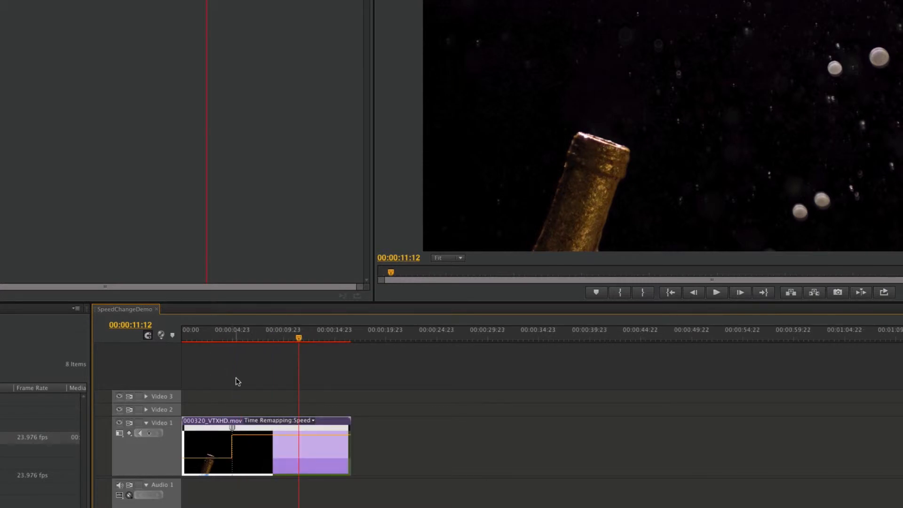
pyautogui.moveTo(316, 429); pyautogui.dragTo(379, 431)
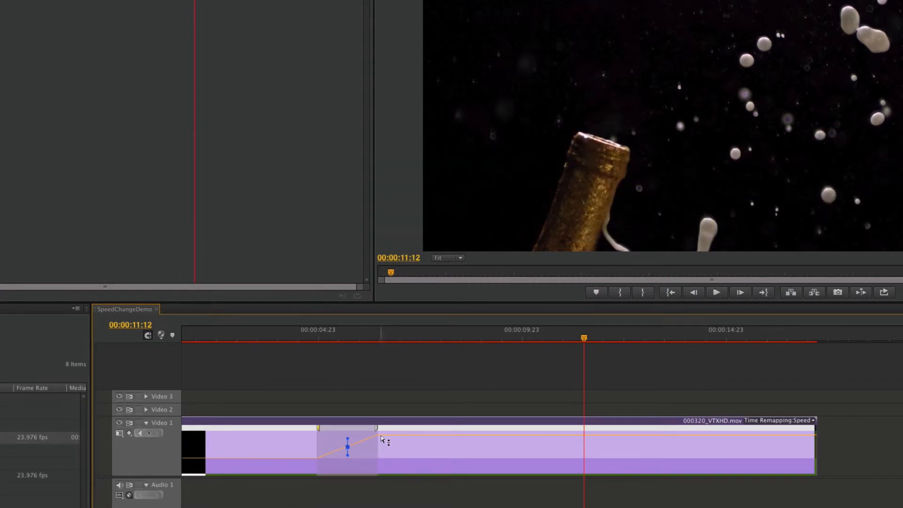
pyautogui.rightClick(349, 450)
pyautogui.click(339, 437)
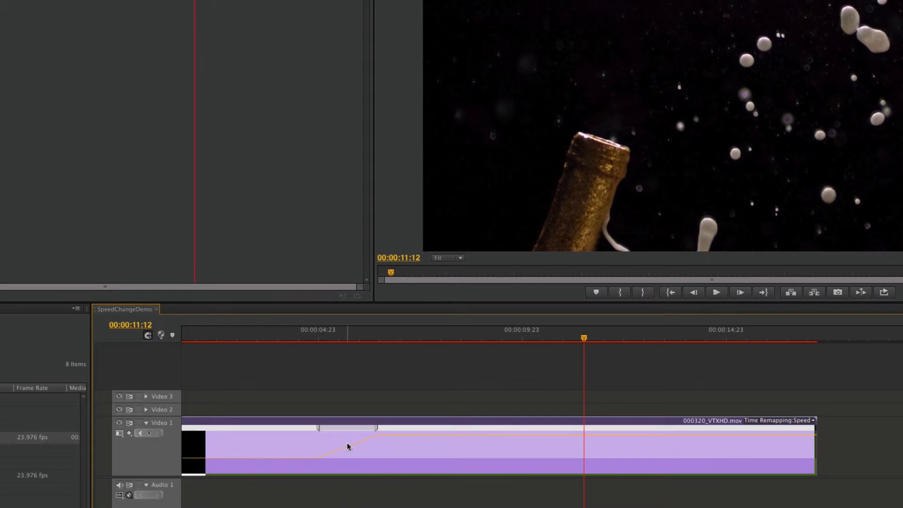
pyautogui.click(350, 430)
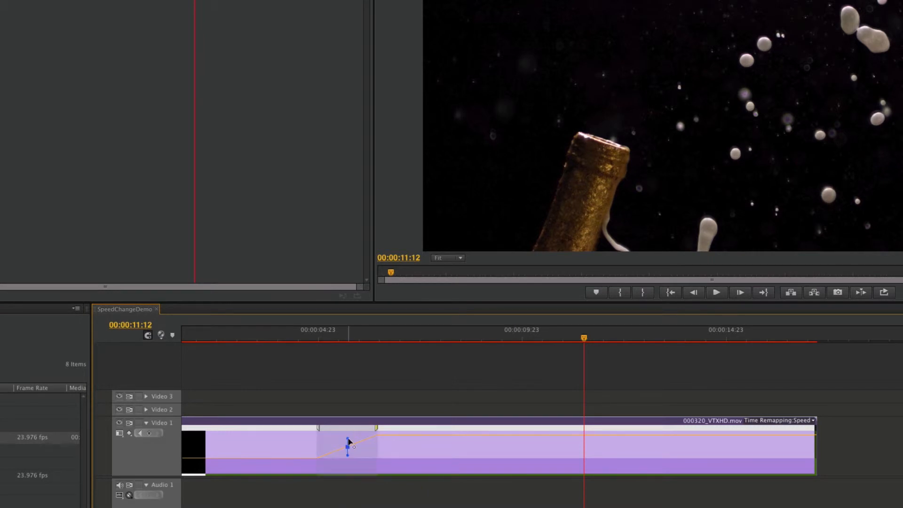
pyautogui.moveTo(367, 464); pyautogui.dragTo(435, 507)
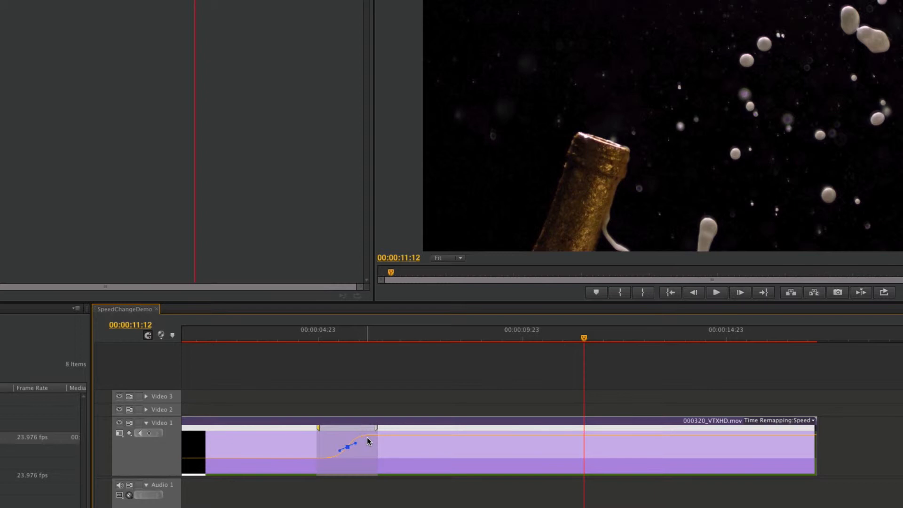
# - Play the clip from 00:00:04:00 through the smoothed speed-up ramp and stop at 00:00:09:02
pyautogui.click(277, 342)
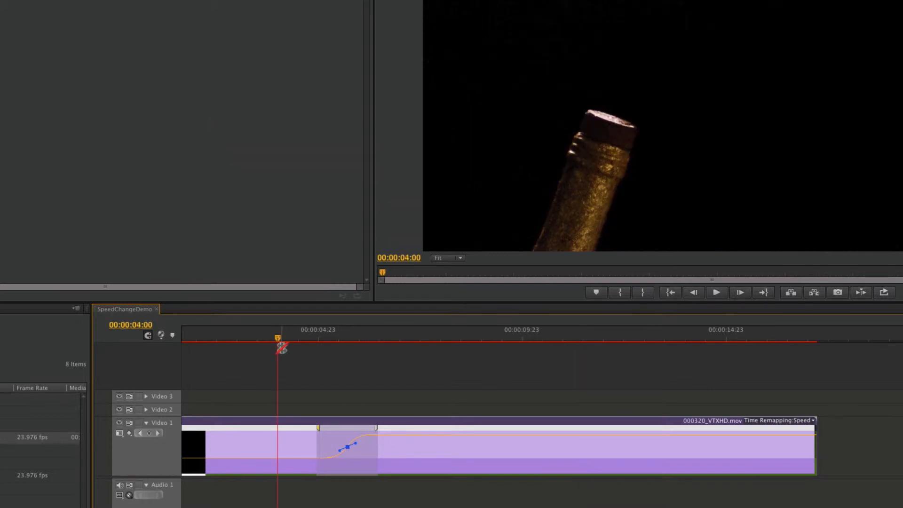
pyautogui.press('space')
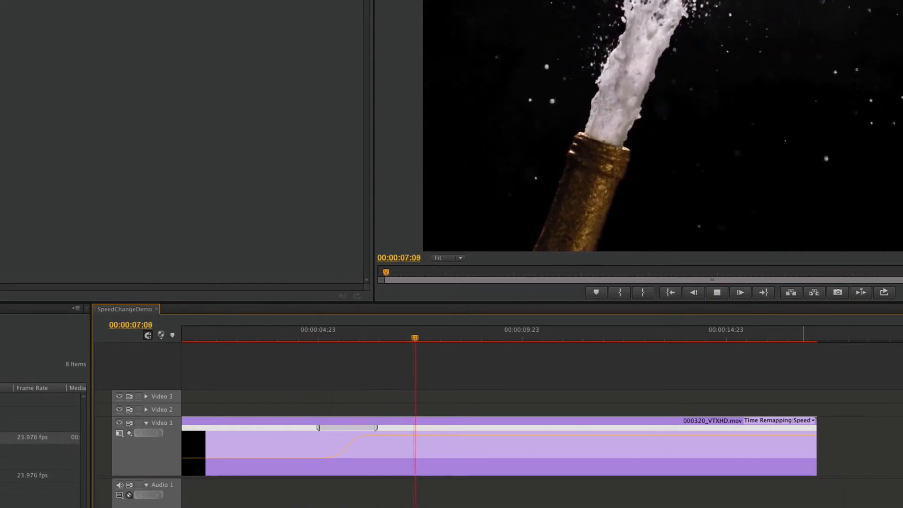
pyautogui.press('space')
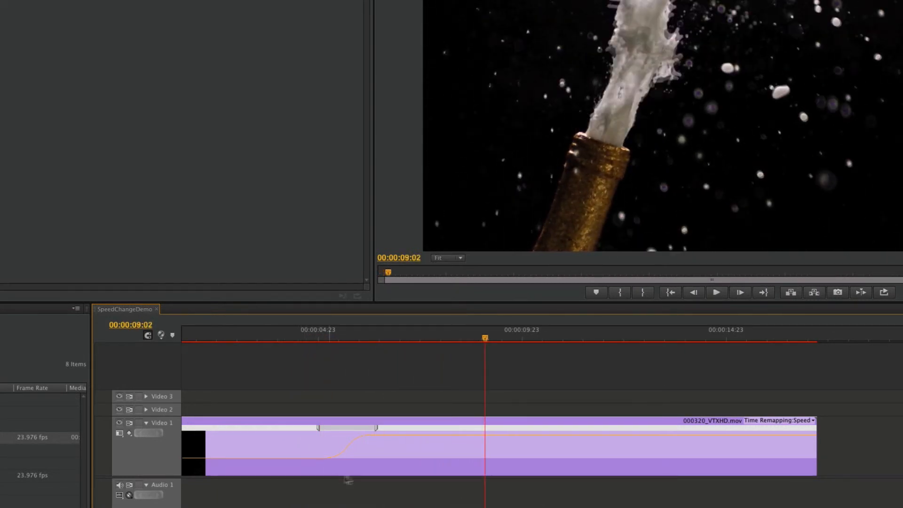
# - Add a second speed keyframe at 00:00:09:02 and lower the speed of the section after it to about 116%
pyautogui.keyDown('ctrl'); pyautogui.click(485, 438); pyautogui.keyUp('ctrl')
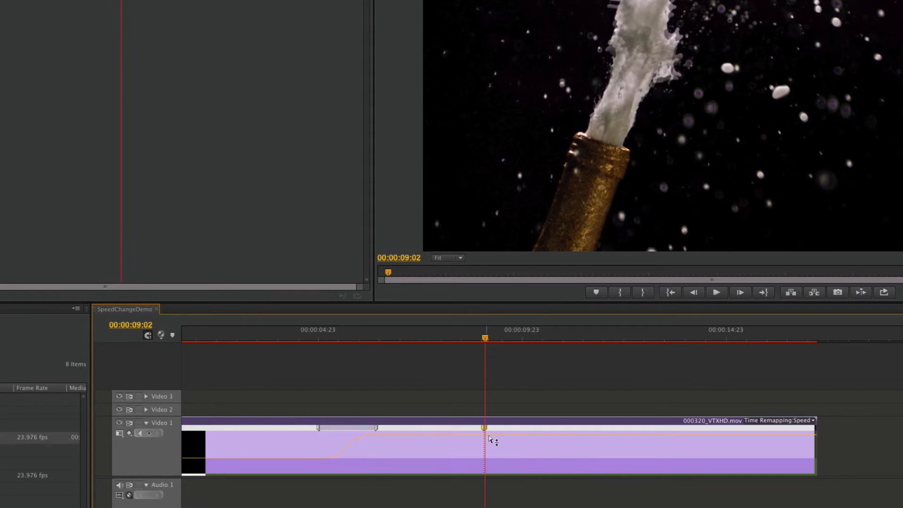
pyautogui.moveTo(492, 438); pyautogui.dragTo(492, 438)
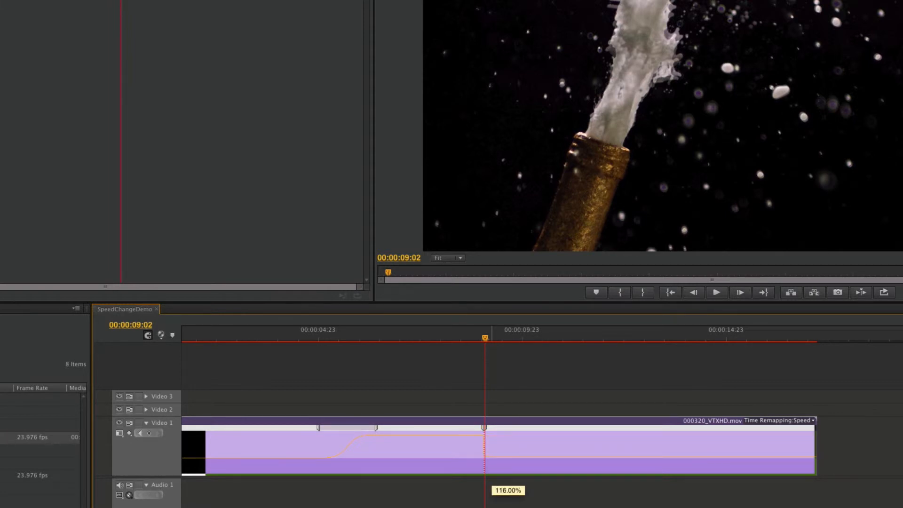
pyautogui.moveTo(492, 457); pyautogui.dragTo(492, 458)
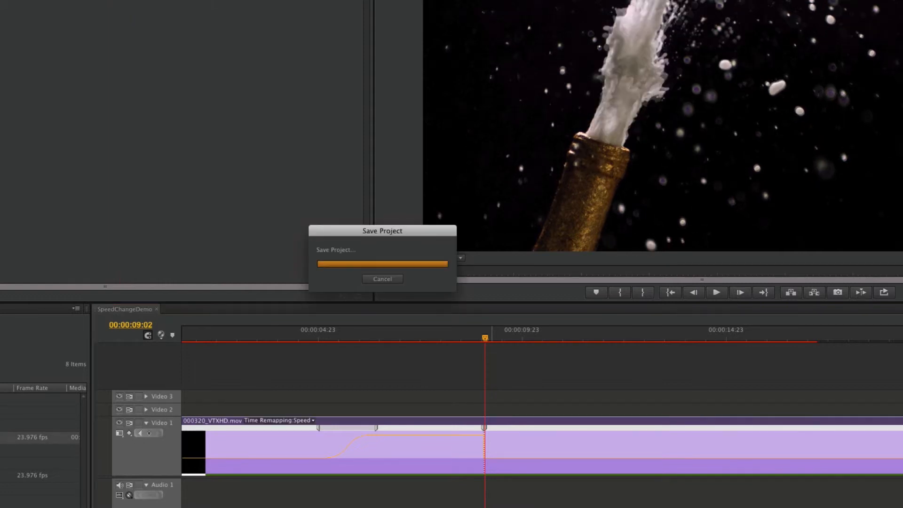
# - Spread the second speed keyframe into a gradual slow-down ramp and play the clip across it
pyautogui.moveTo(489, 431); pyautogui.dragTo(557, 441)
pyautogui.click(518, 447)
pyautogui.click(455, 337)
pyautogui.press('space')
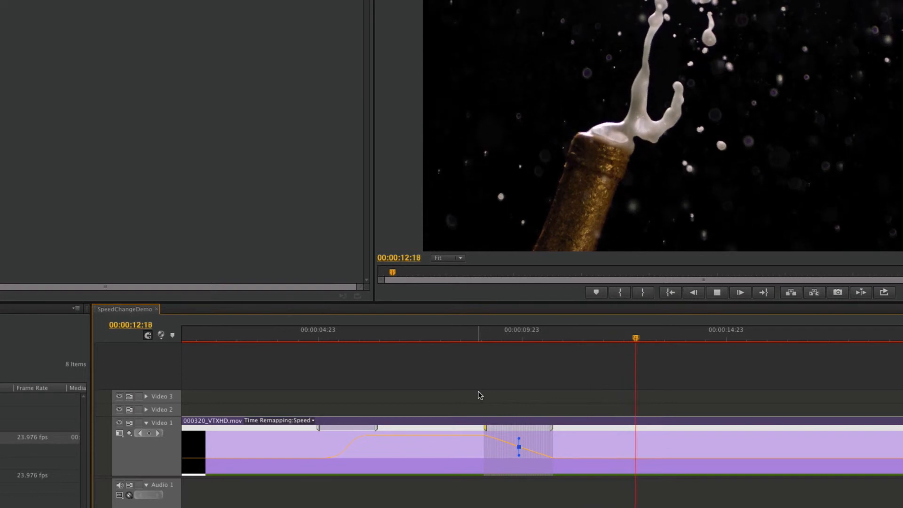
pyautogui.press('space')
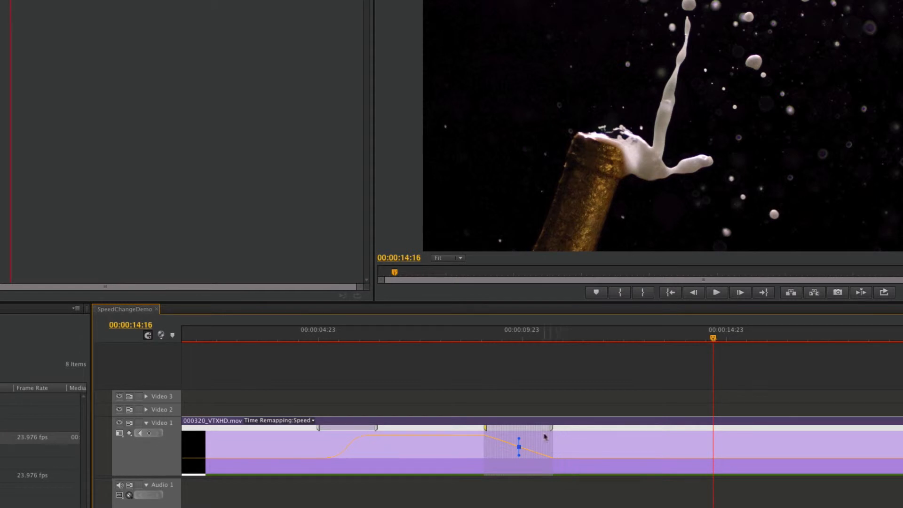
# - Undo the time-remapping edits to remove all speed keyframes and ramps from the clip
pyautogui.press('super+z')
pyautogui.press('super+z')
pyautogui.press('super+z')
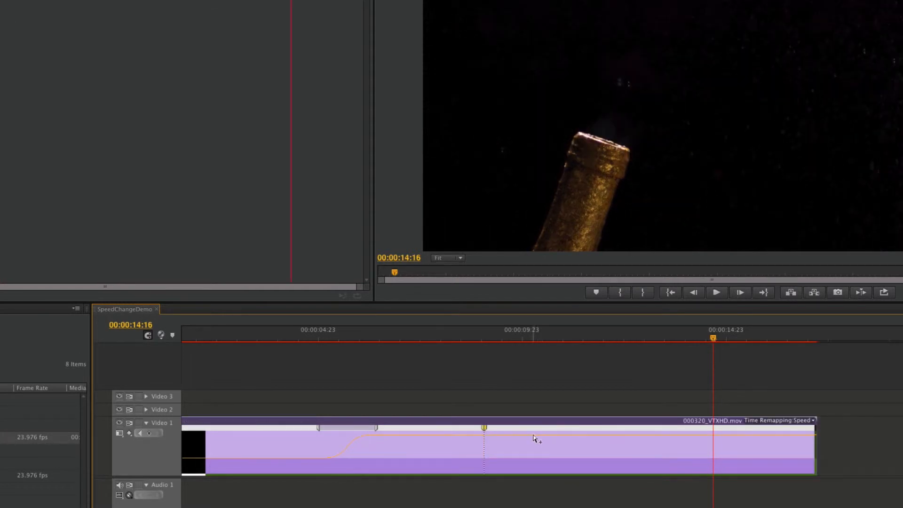
pyautogui.press('super+z')
pyautogui.press('super+z')
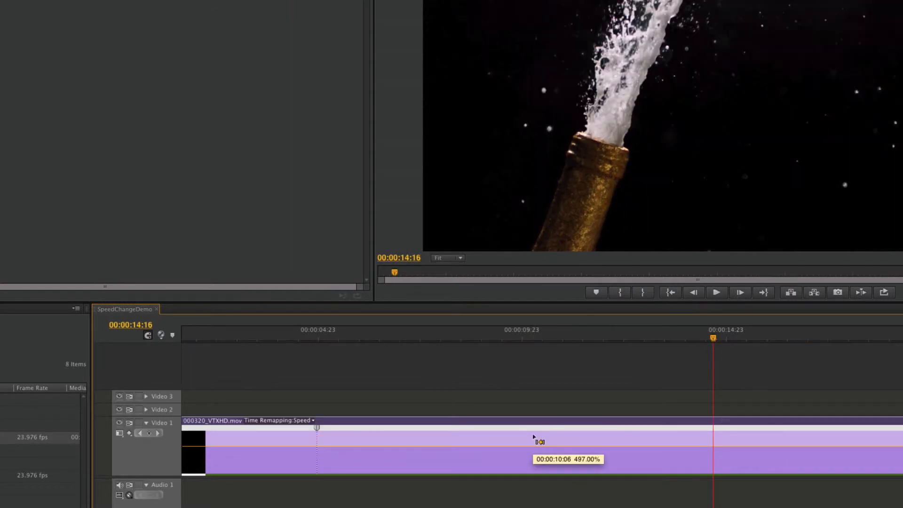
# - Add a speed keyframe at 00:00:05:15 and create a -100% reverse-playback section from it to about 00:00:06:18
pyautogui.click(332, 338)
pyautogui.moveTo(334, 337); pyautogui.dragTo(345, 369)
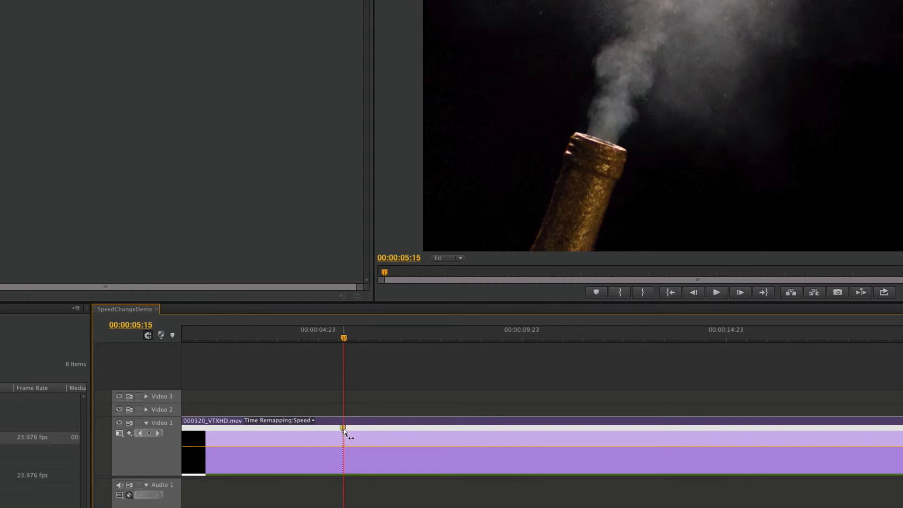
pyautogui.moveTo(343, 430); pyautogui.dragTo(363, 430)
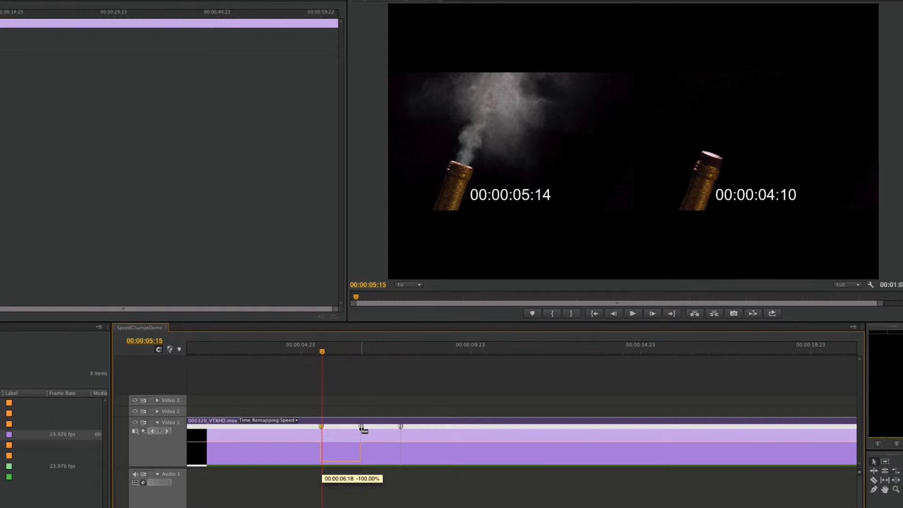
pyautogui.moveTo(364, 430)
pyautogui.mouseDown()
pyautogui.moveTo(413, 436)
pyautogui.moveTo(361, 435)
pyautogui.mouseUp()
# - Play the clip from about 00:00:04:01 through the reversed section and stop at 00:00:11:13
pyautogui.moveTo(294, 356); pyautogui.dragTo(269, 356)
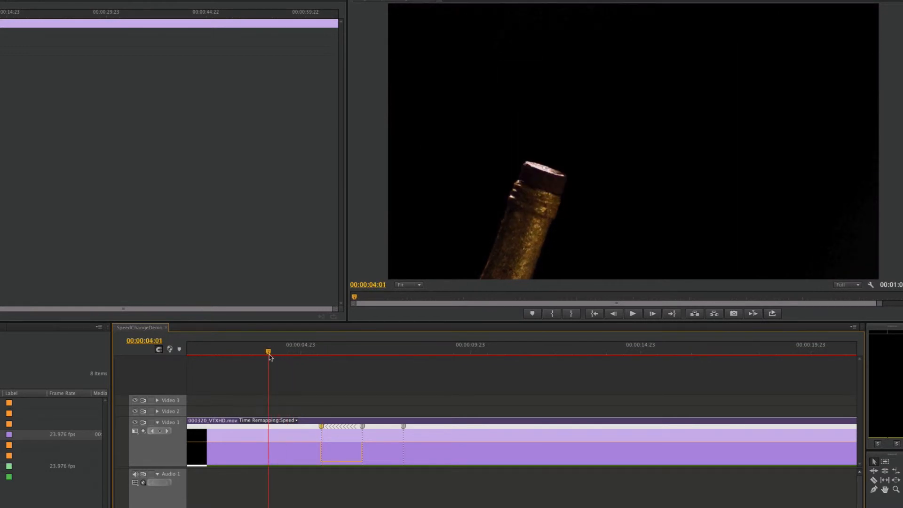
pyautogui.press('space')
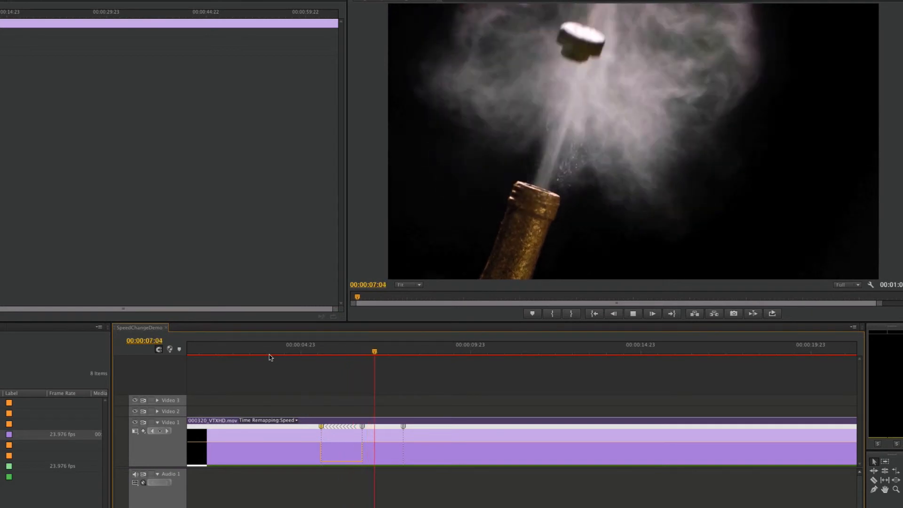
pyautogui.click(275, 353)
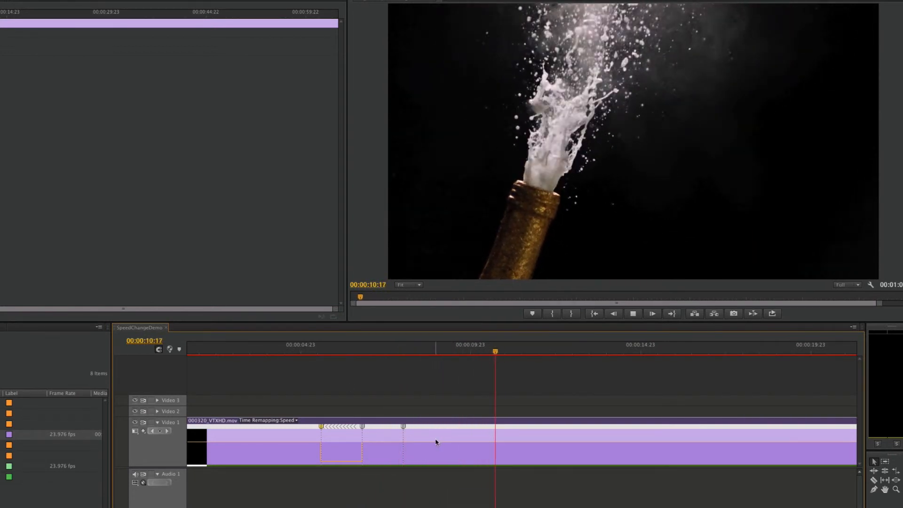
pyautogui.press('space')
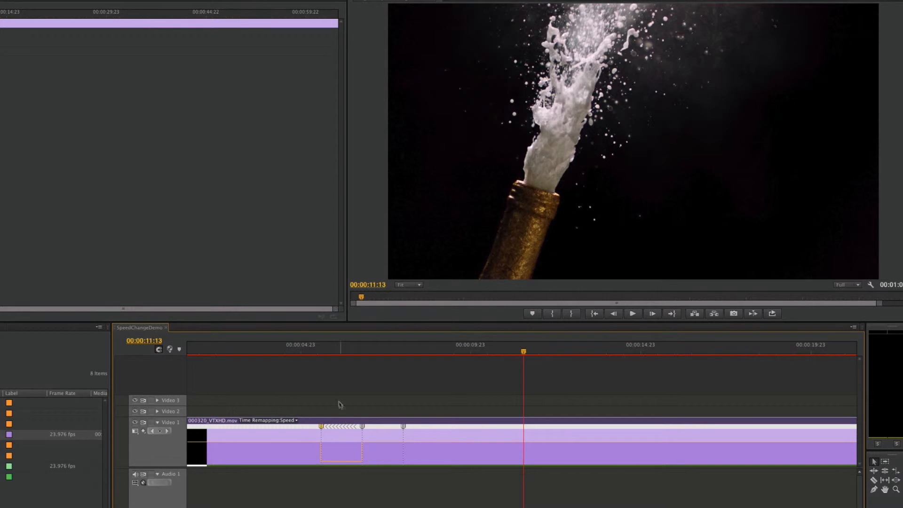
# - Undo the reverse-playback section and its speed keyframes on the Video 1 clip
pyautogui.click(333, 414)
pyautogui.click(344, 441)
pyautogui.hotkey('ctrl', 'z')
pyautogui.hotkey('ctrl', 'z')
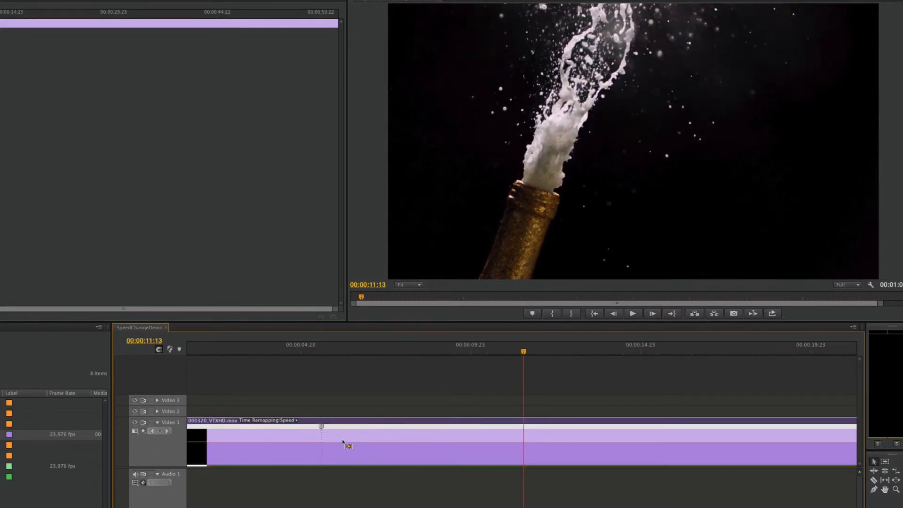
# - Set the constant speed of the Video 1 clip to 20%
pyautogui.rightClick(284, 435)
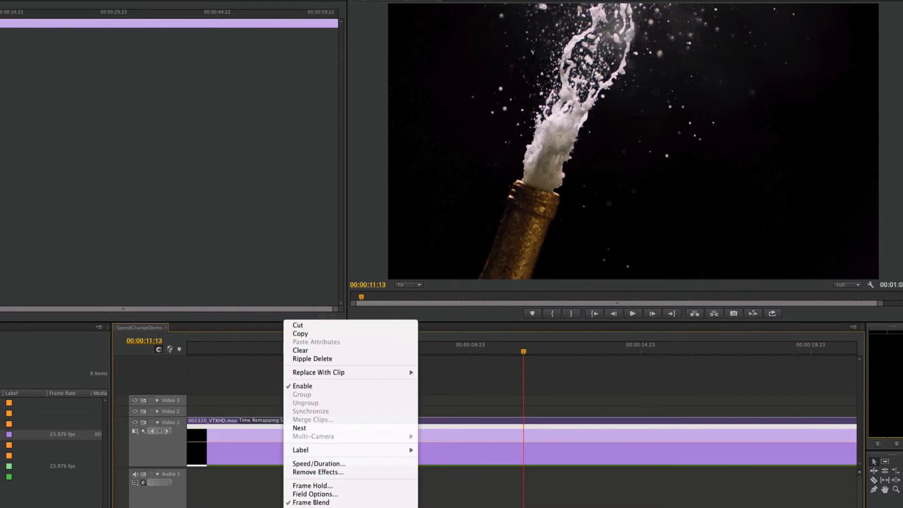
pyautogui.click(263, 451)
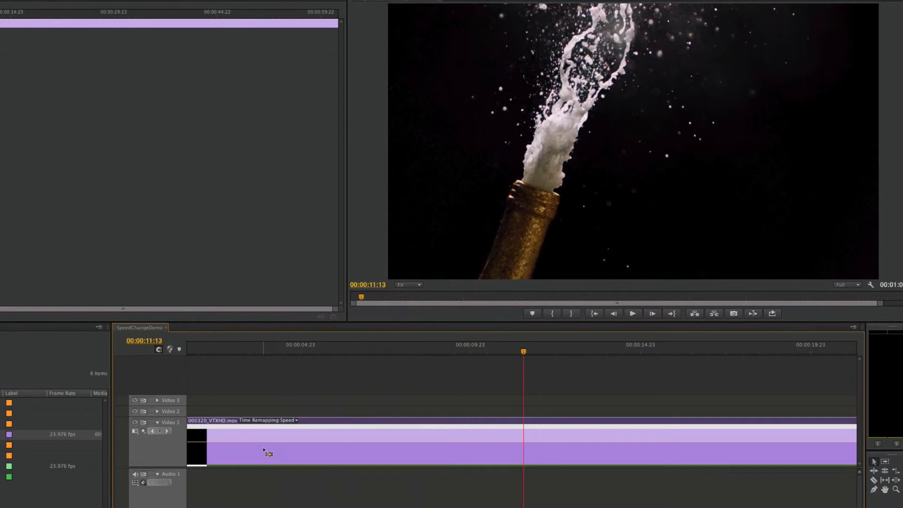
pyautogui.hotkey('ctrl', 'r')
pyautogui.write('20')
pyautogui.press('Return')
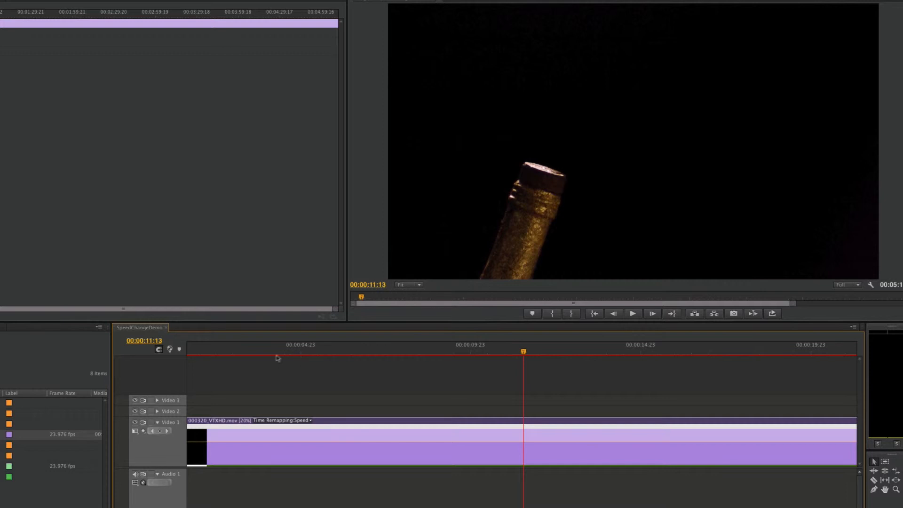
# - Turn off Frame Blend for the slowed clip on Video 1
pyautogui.moveTo(266, 352); pyautogui.dragTo(353, 356)
pyautogui.rightClick(363, 462)
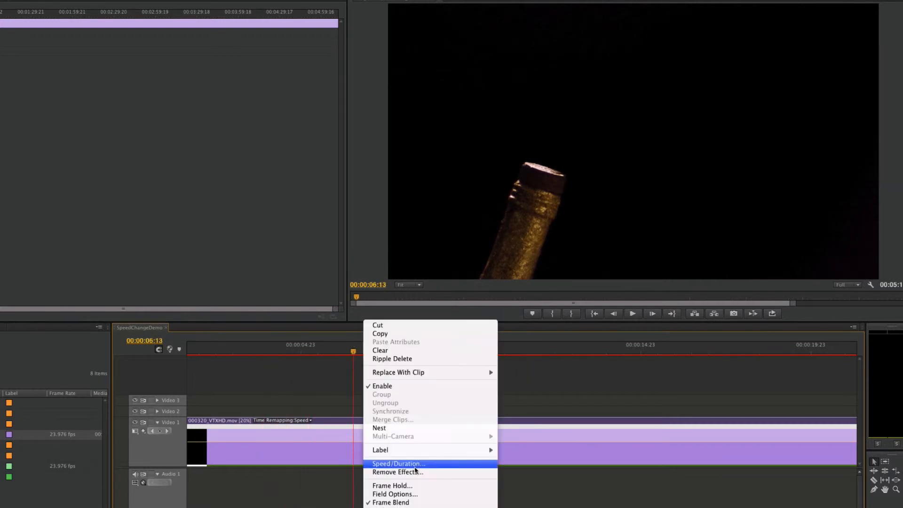
pyautogui.click(410, 503)
# - Play the slowed clip across the cork pop without frame blending and stop at 00:00:26:05
pyautogui.moveTo(362, 353); pyautogui.dragTo(450, 361)
pyautogui.press('-')
pyautogui.press('-')
pyautogui.press('-')
pyautogui.moveTo(333, 352); pyautogui.dragTo(281, 353)
pyautogui.press('space')
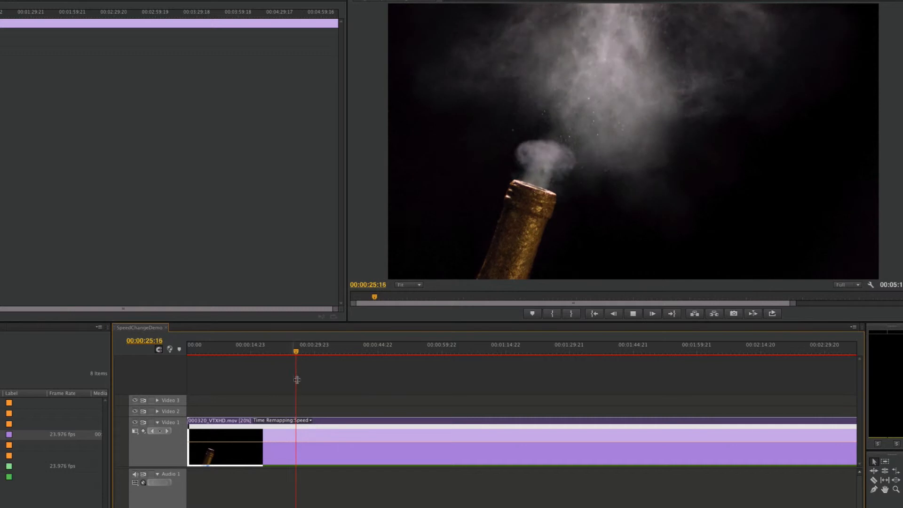
pyautogui.press('space')
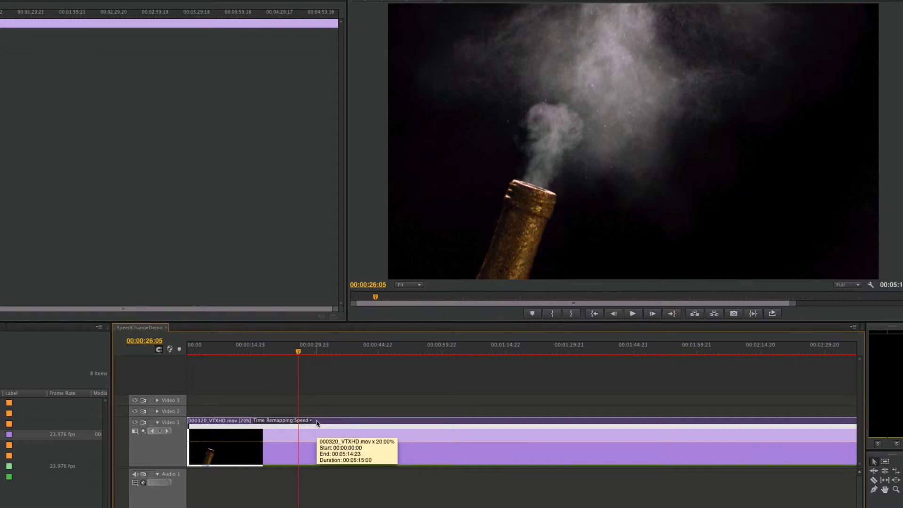
# - Duplicate the slowed clip onto Video 2 and replace the copy with an After Effects composition in a project named slowmotion
pyautogui.moveTo(315, 423)
pyautogui.mouseDown()
pyautogui.moveTo(310, 413)
pyautogui.moveTo(318, 416)
pyautogui.mouseUp()
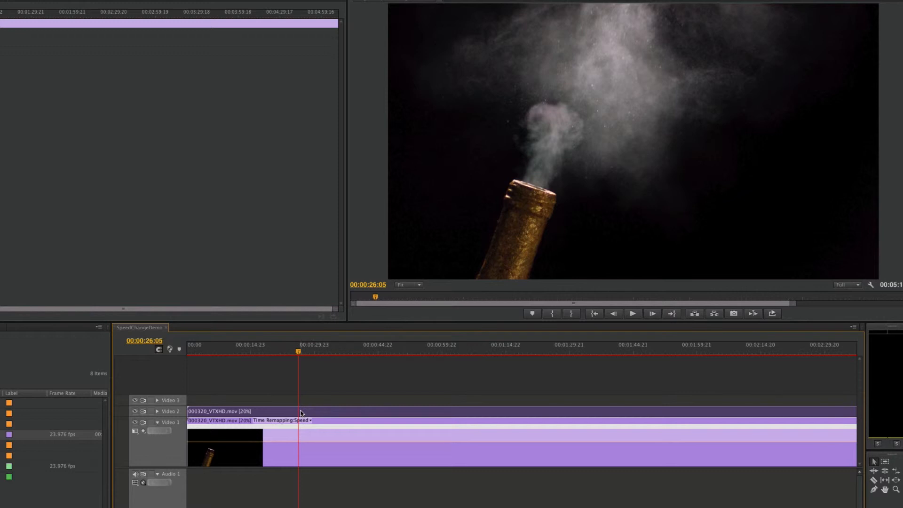
pyautogui.click(291, 435)
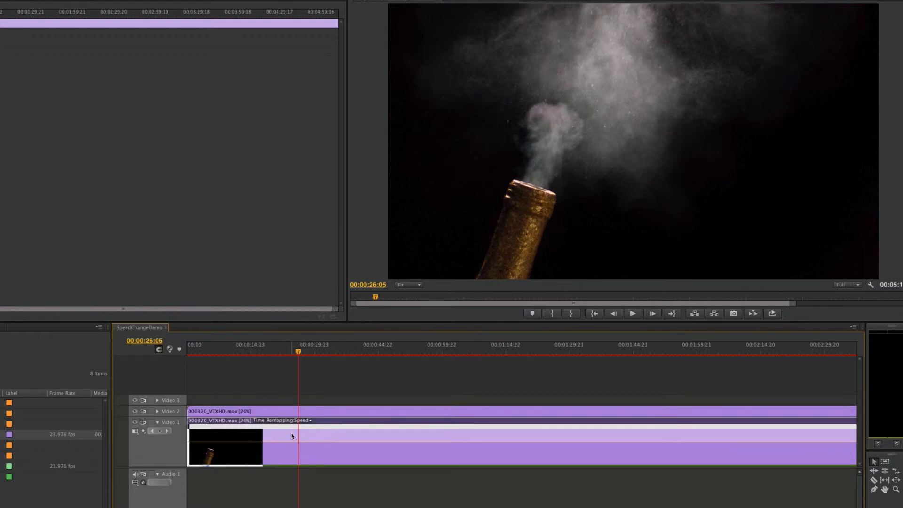
pyautogui.rightClick(255, 411)
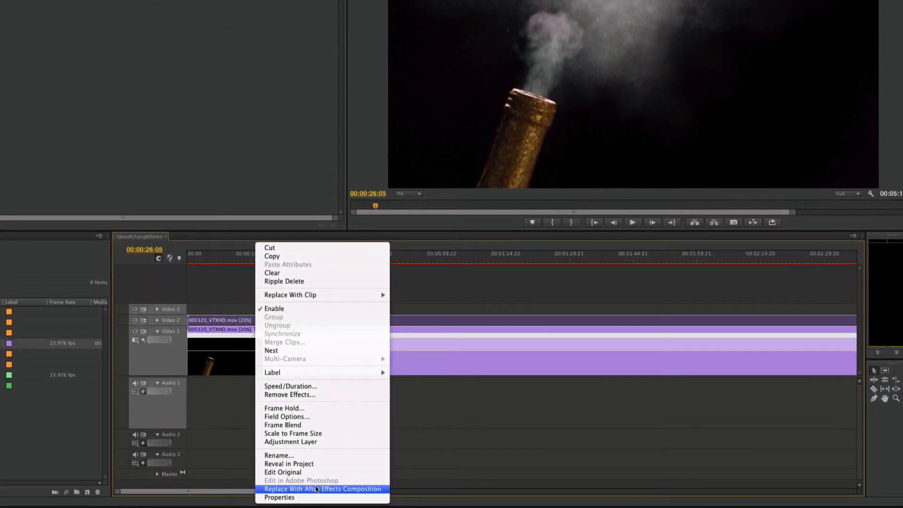
pyautogui.click(316, 489)
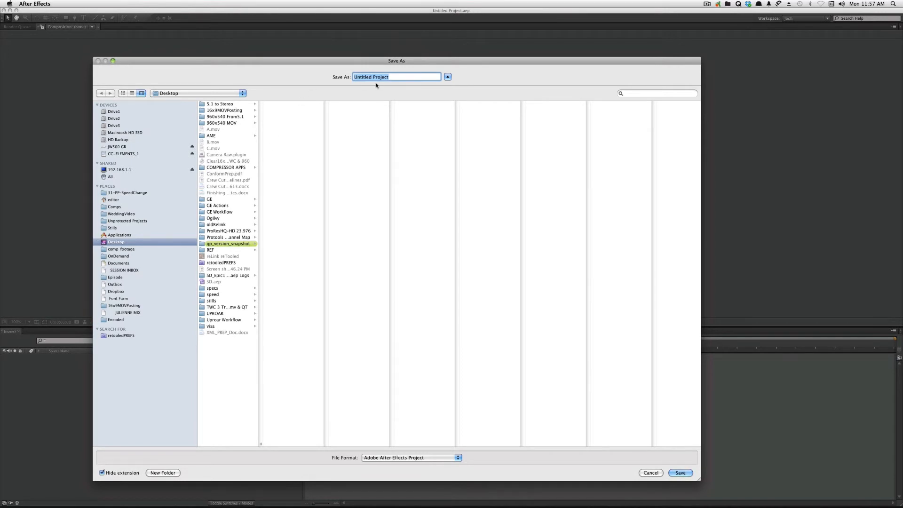
pyautogui.write('slowmotion')
pyautogui.press('Return')
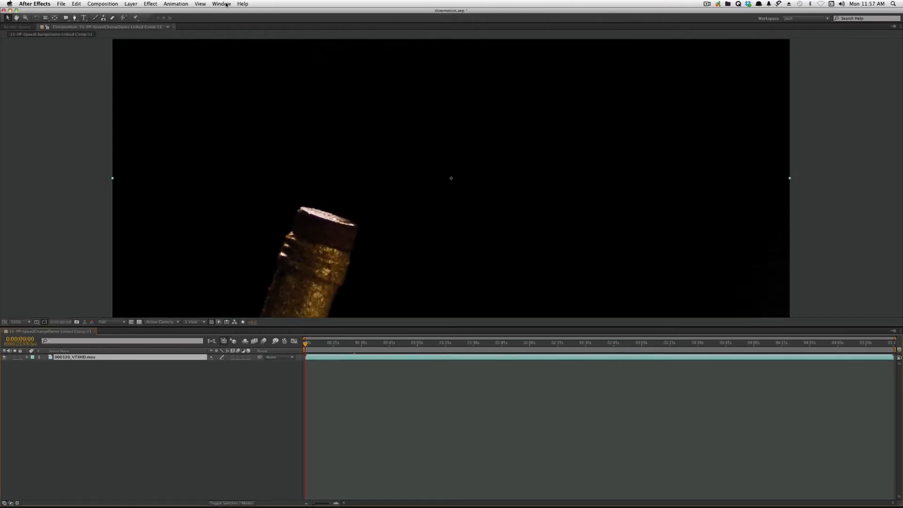
# - Change the After Effects workspace to Standard
pyautogui.click(227, 4)
pyautogui.moveTo(348, 13)
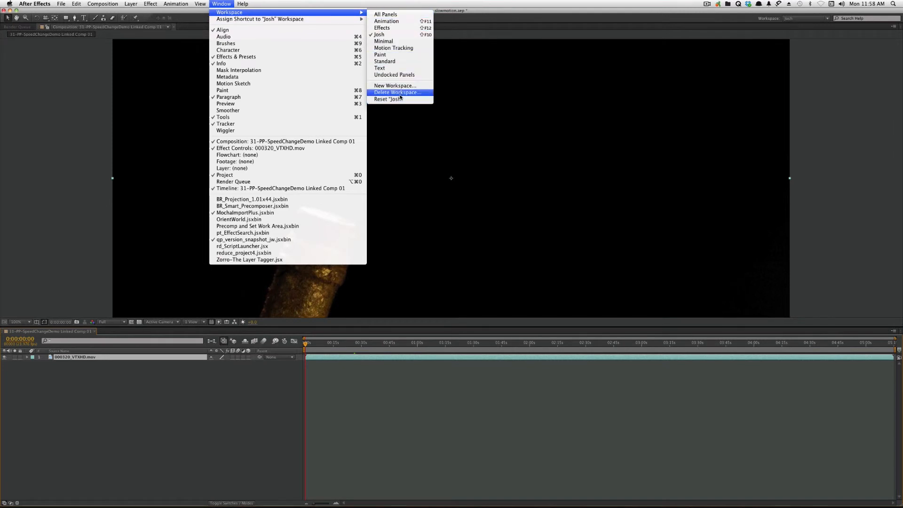
pyautogui.click(389, 61)
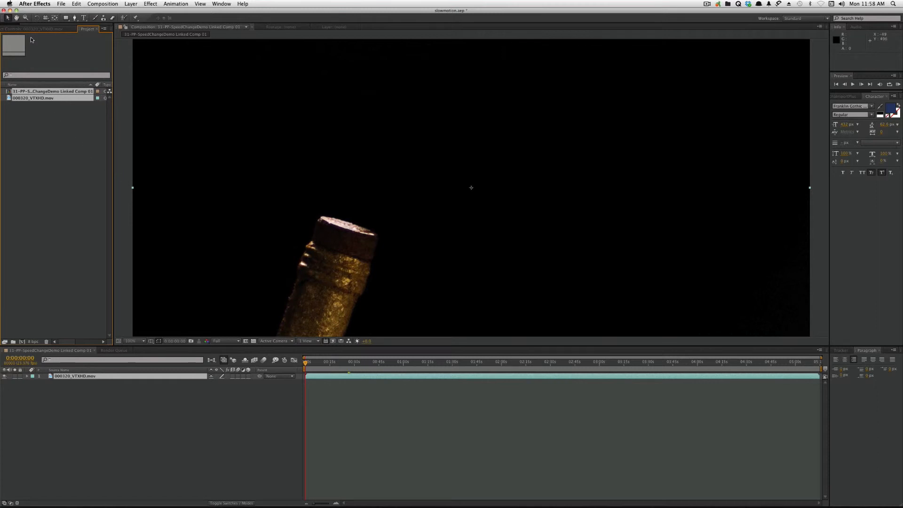
# - Set the 000320_VTXHD.mov layer to Pixel Motion frame blending and enable frame blending for the composition
pyautogui.click(145, 403)
pyautogui.click(96, 377)
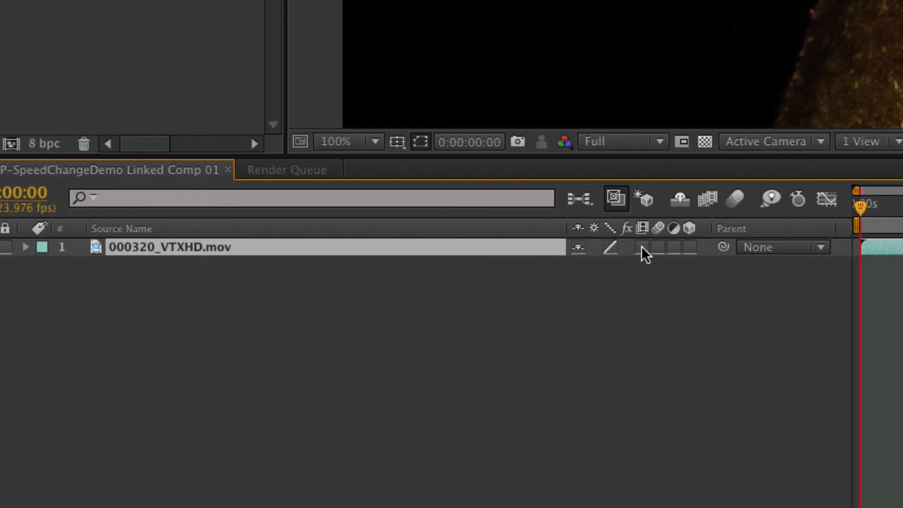
pyautogui.click(642, 247)
pyautogui.click(641, 247)
pyautogui.click(707, 200)
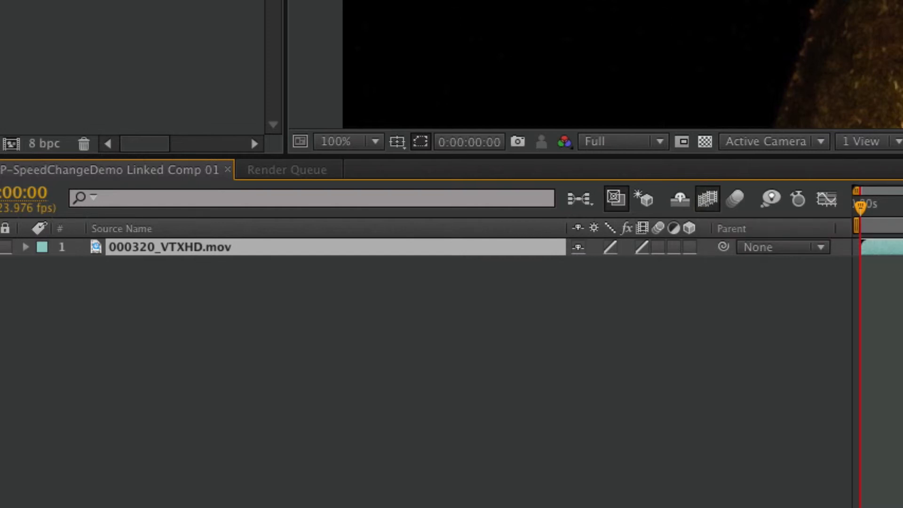
pyautogui.press('super+shift+a')
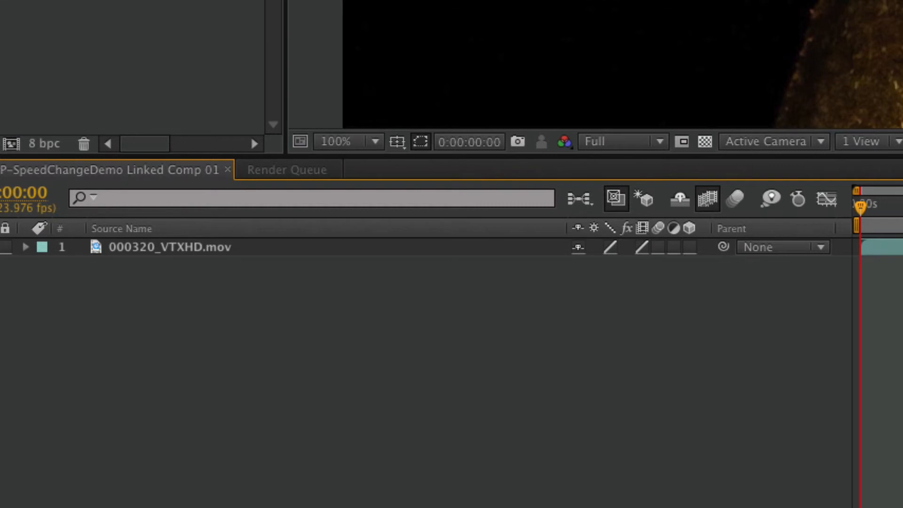
# - Preview the blended composition, switch to Premiere Pro and play the linked composition across the cork pop, stopping at 00:00:23:21
pyautogui.press('space')
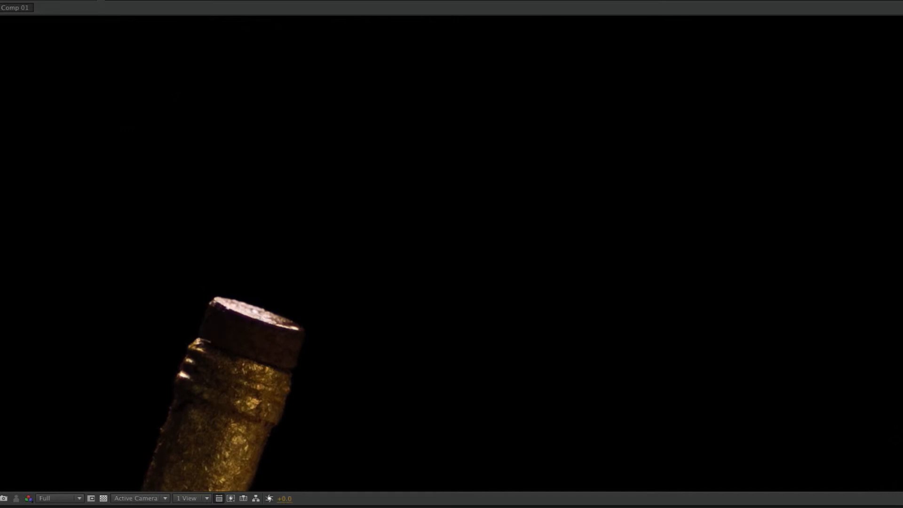
pyautogui.hotkey('shift', '/')
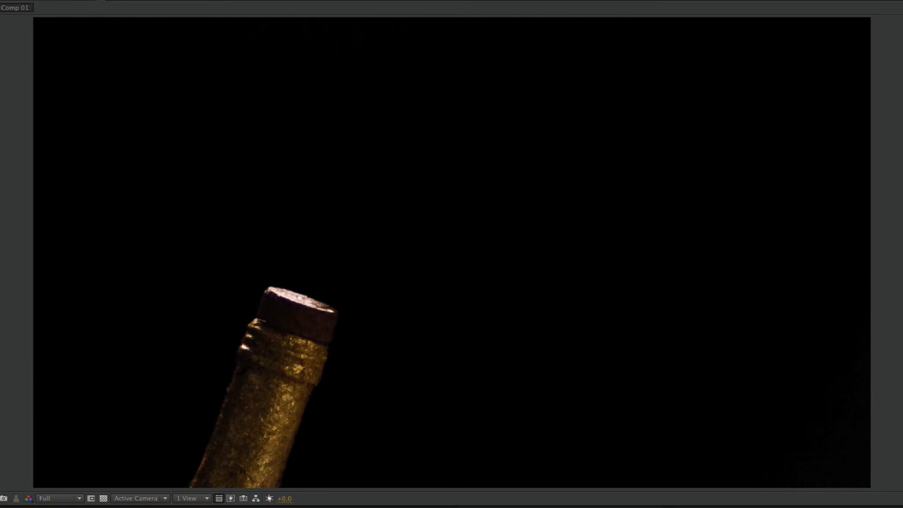
pyautogui.press('super+Tab')
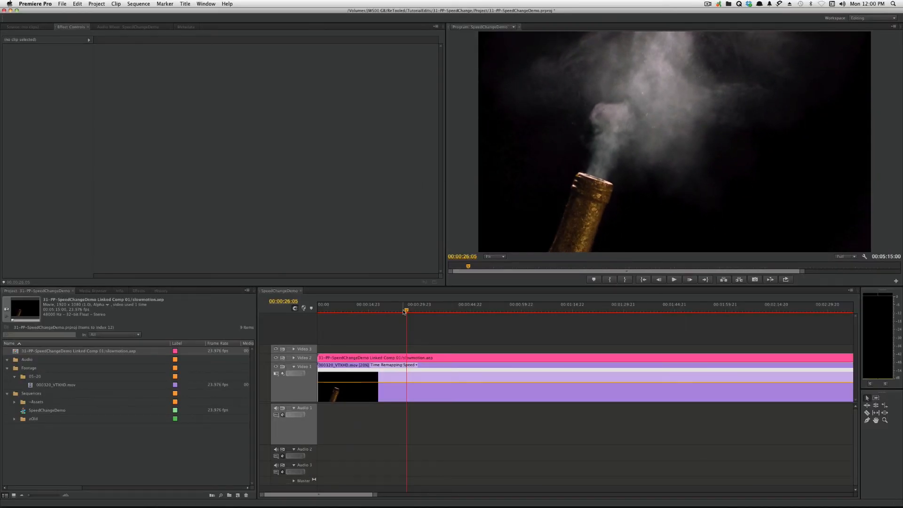
pyautogui.moveTo(404, 310); pyautogui.dragTo(393, 312)
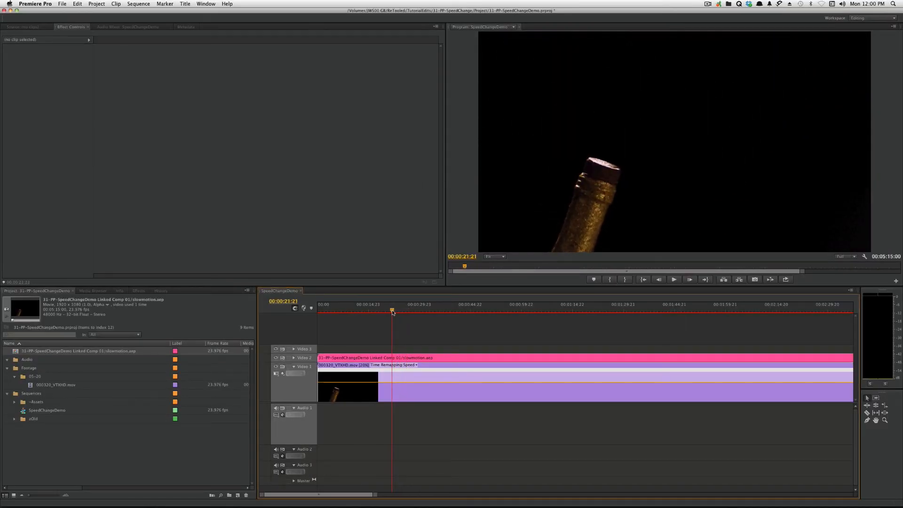
pyautogui.press('space')
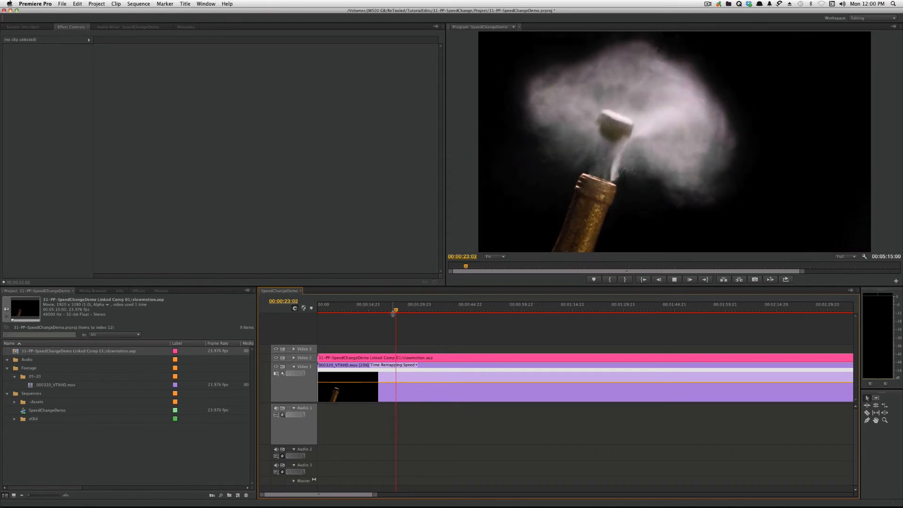
pyautogui.press('space')
pyautogui.moveTo(393, 313); pyautogui.dragTo(388, 313)
pyautogui.press('space')
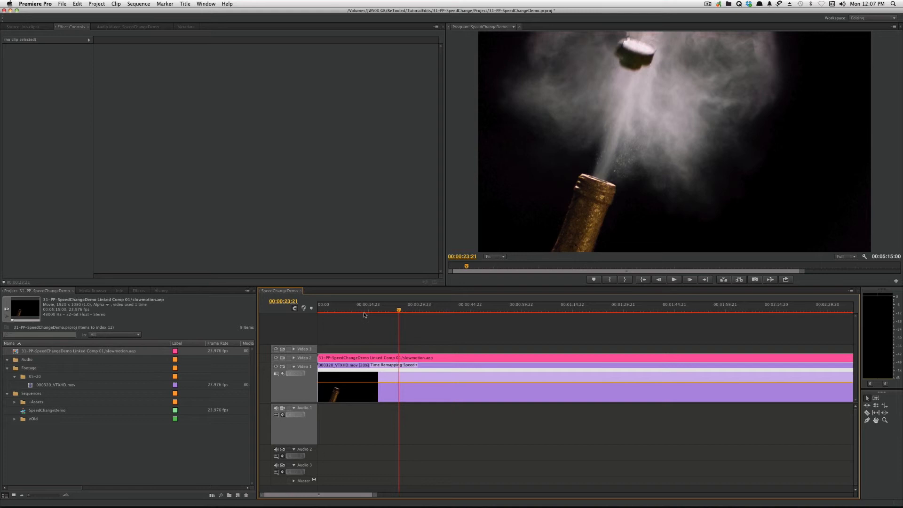
# - Delete the linked composition from Video 2 and set the speed of the Video 1 clip to 100%
pyautogui.moveTo(371, 335); pyautogui.dragTo(362, 358)
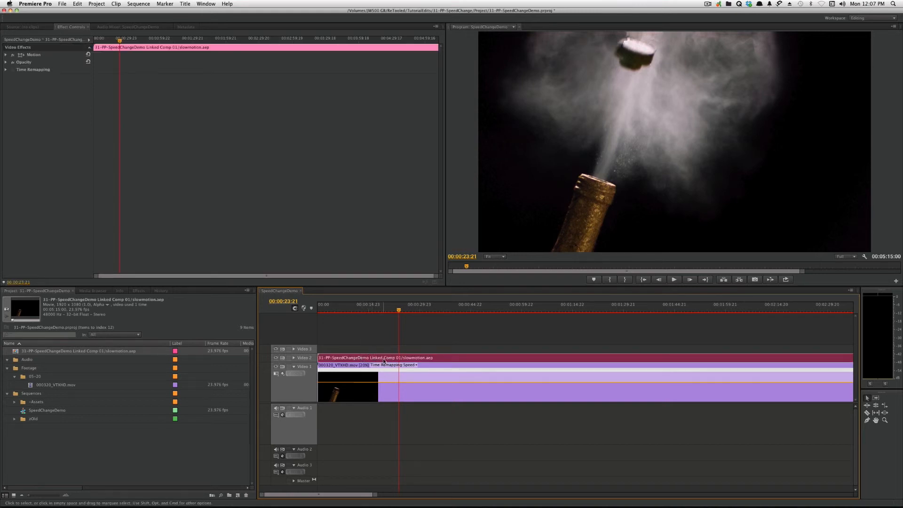
pyautogui.press('Delete')
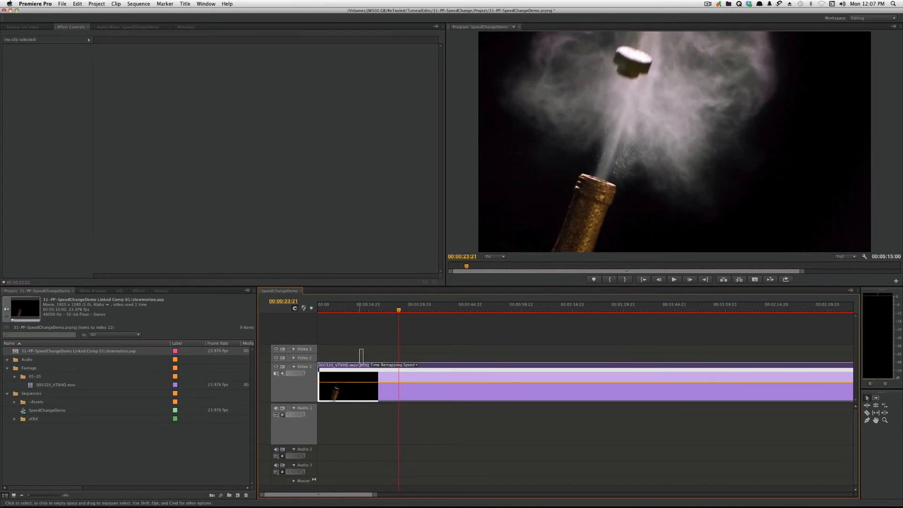
pyautogui.click(360, 367)
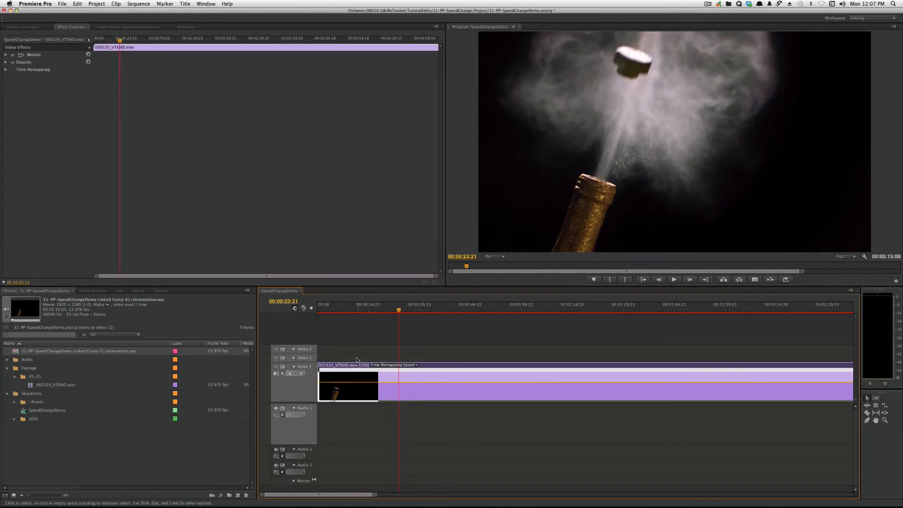
pyautogui.press('super+r')
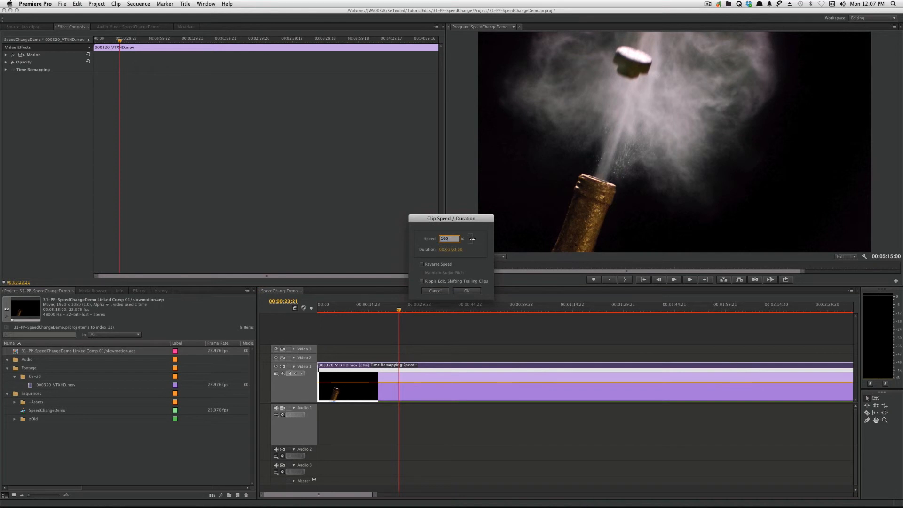
pyautogui.press('Return')
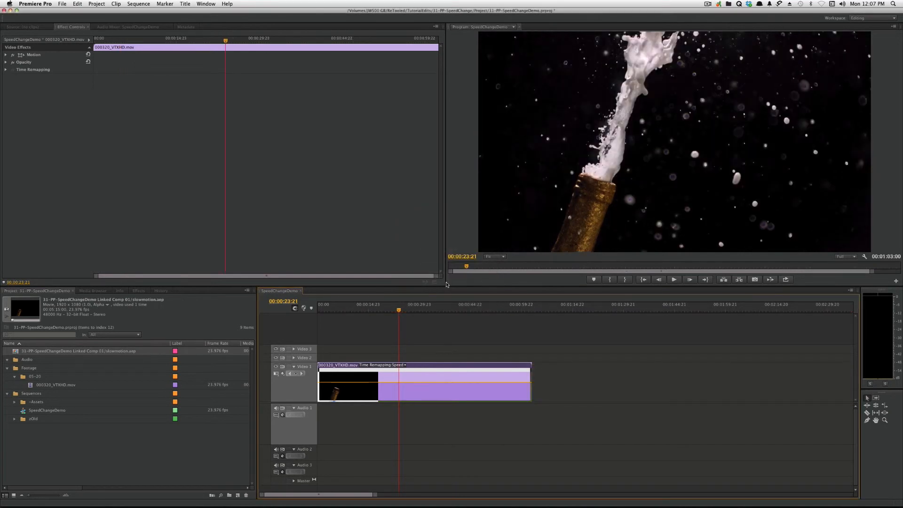
# - Switch to Final Cut Pro, turn rendering back on and remove the speed change from the 000320_VTXHD clip
pyautogui.press('super+Tab')
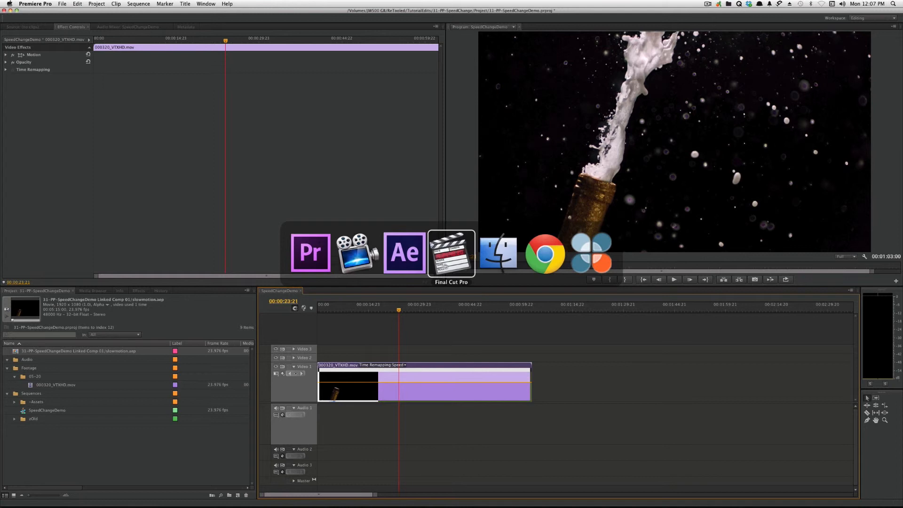
pyautogui.click(447, 265)
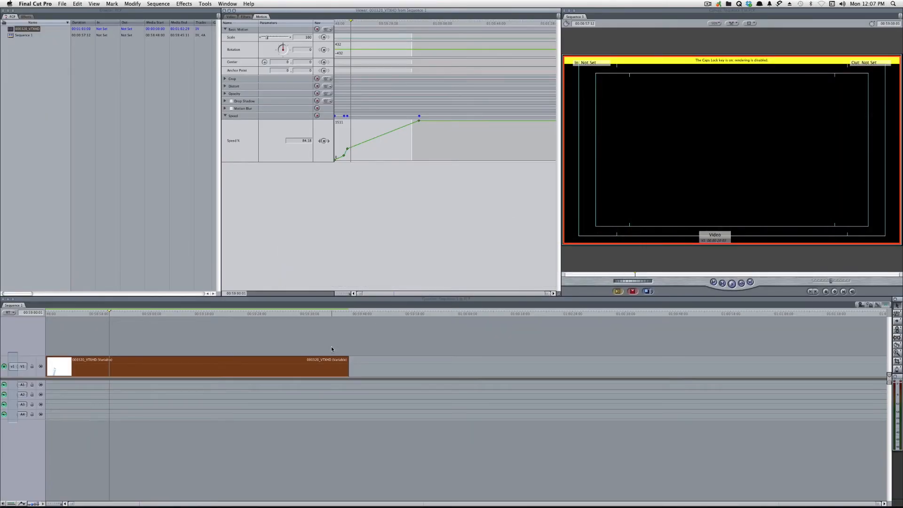
pyautogui.press('capslock')
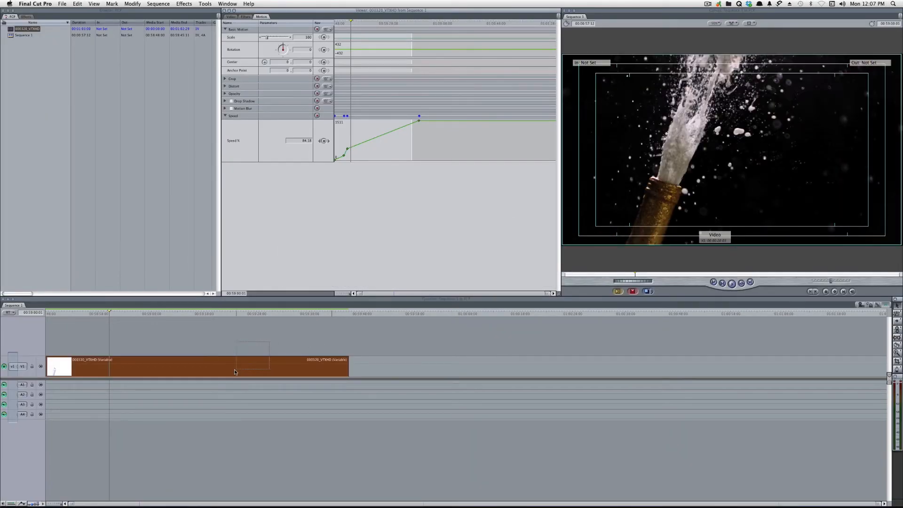
pyautogui.rightClick(233, 367)
pyautogui.click(275, 374)
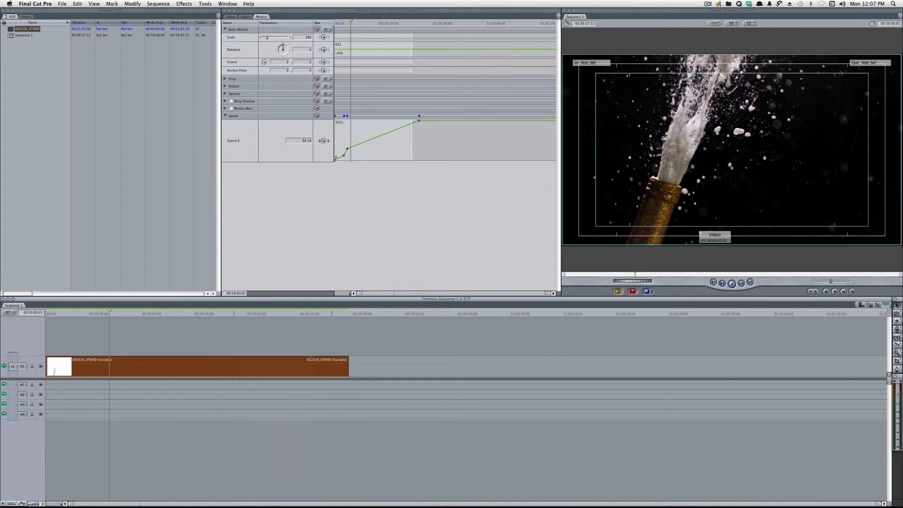
pyautogui.click(281, 372)
pyautogui.press('super+j')
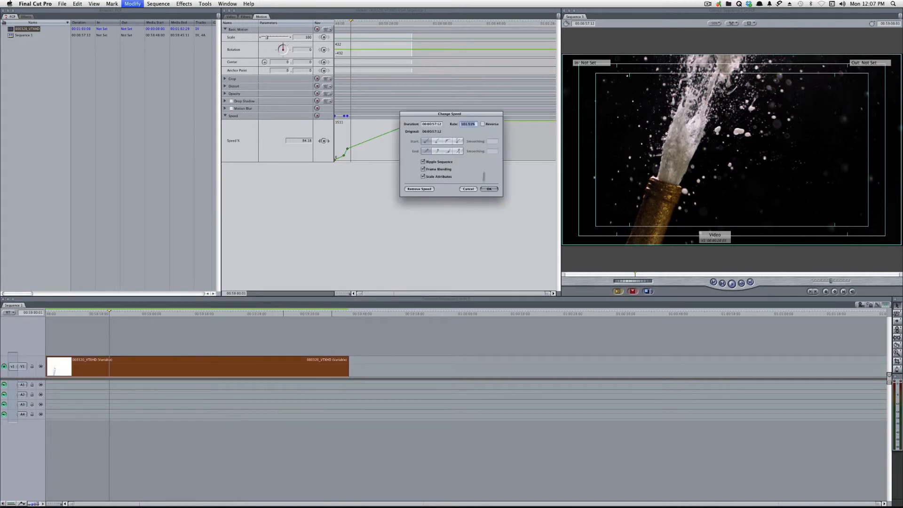
pyautogui.click(431, 189)
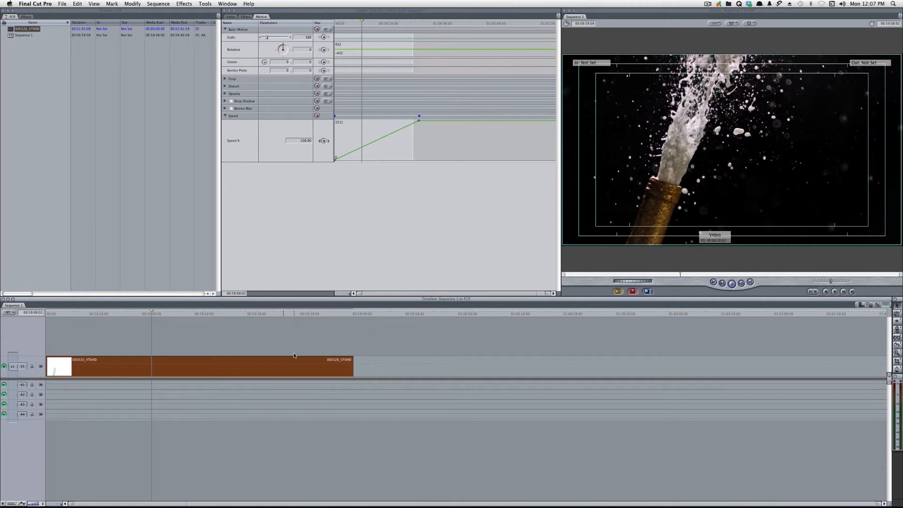
# - Make a freeze frame from the 000320_VTXHD clip at 00:00:17:00 and place it on V1 after the clip, leaving a gap
pyautogui.moveTo(154, 314); pyautogui.dragTo(134, 314)
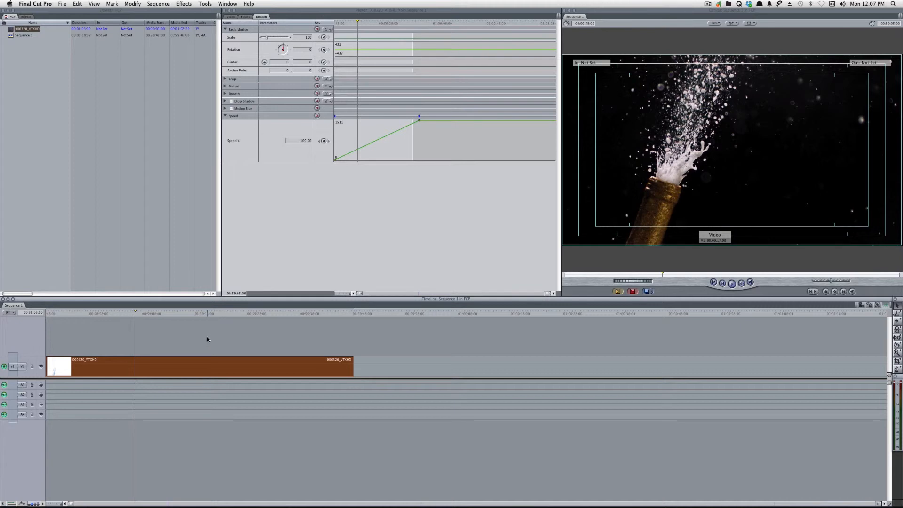
pyautogui.moveTo(205, 341); pyautogui.dragTo(198, 358)
pyautogui.press('f')
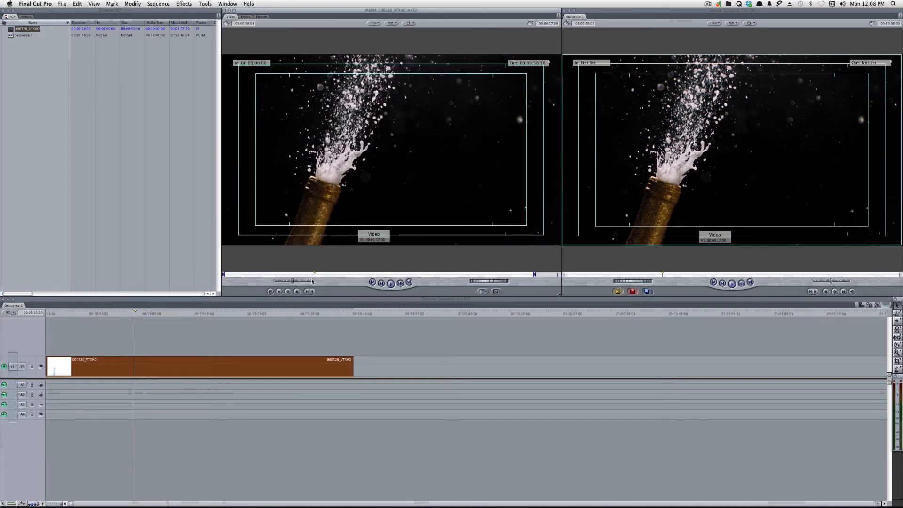
pyautogui.hotkey('shift', 'n')
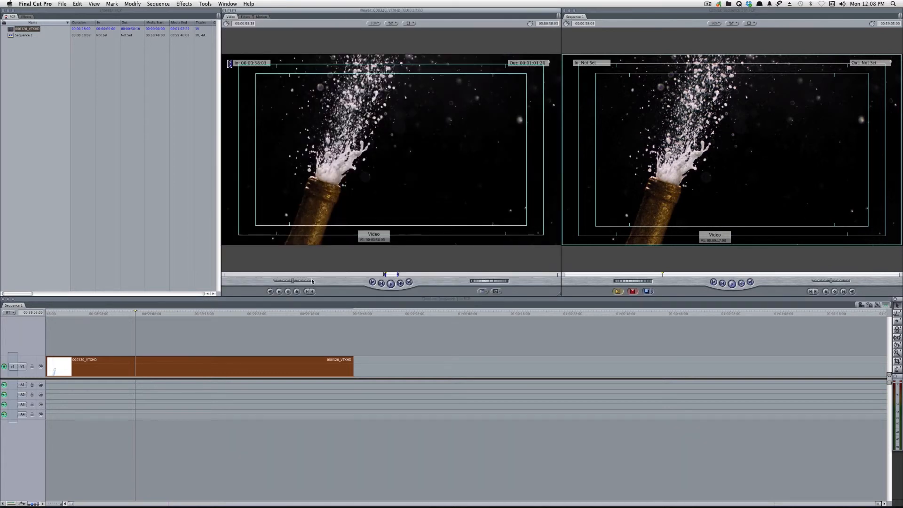
pyautogui.moveTo(388, 276); pyautogui.dragTo(341, 276)
pyautogui.moveTo(228, 282); pyautogui.dragTo(399, 291)
pyautogui.moveTo(391, 198); pyautogui.dragTo(417, 337)
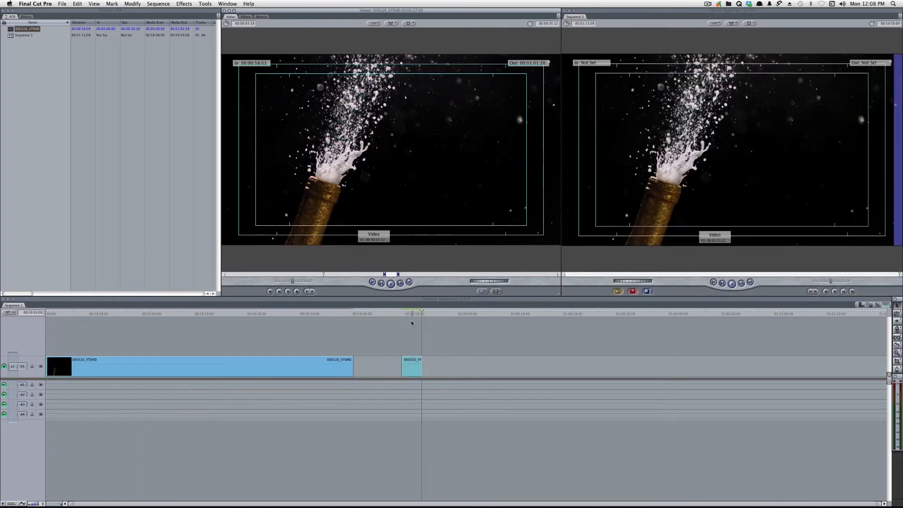
# - Extend the freeze frame's end on V1 until it is about one minute long, and select it
pyautogui.click(411, 314)
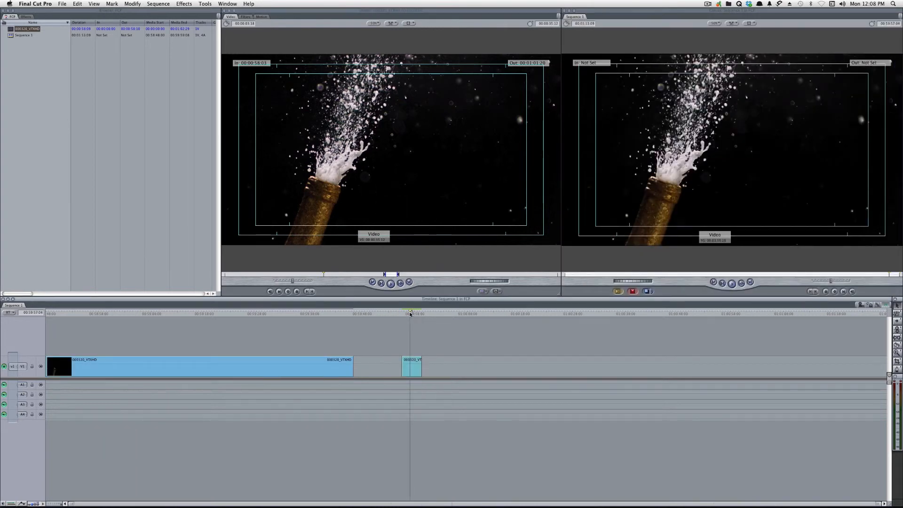
pyautogui.click(319, 366)
pyautogui.moveTo(431, 339); pyautogui.dragTo(416, 374)
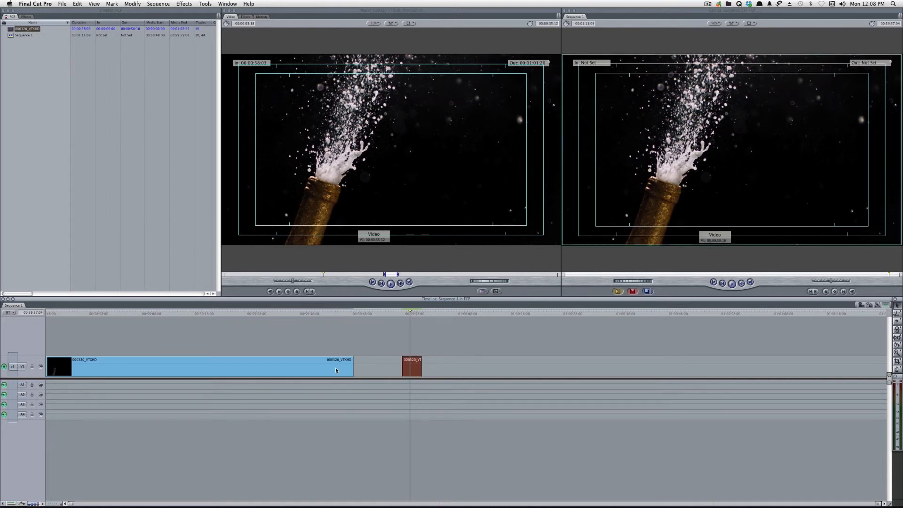
pyautogui.click(338, 370)
pyautogui.click(442, 357)
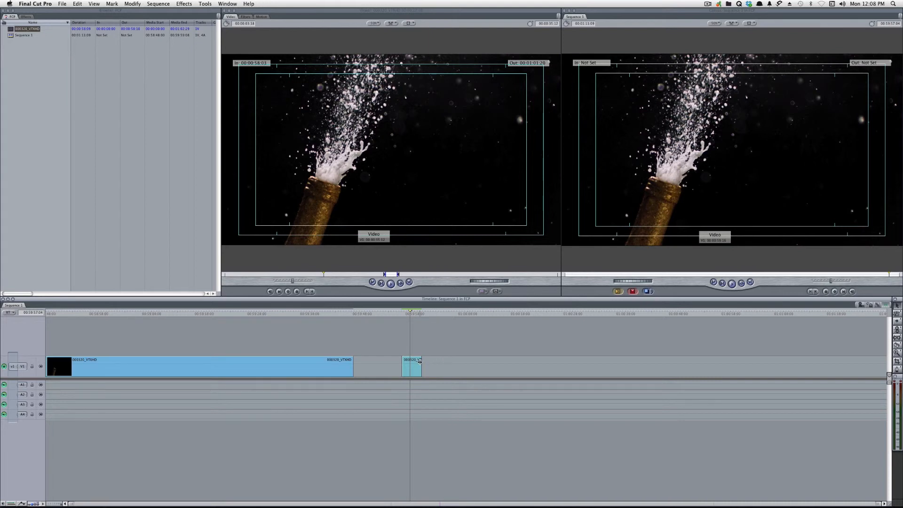
pyautogui.moveTo(420, 361); pyautogui.dragTo(783, 372)
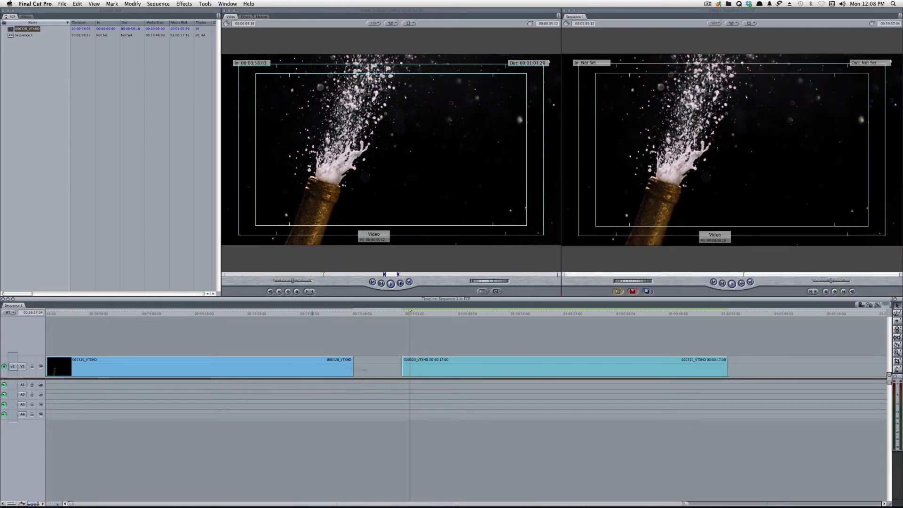
pyautogui.click(453, 367)
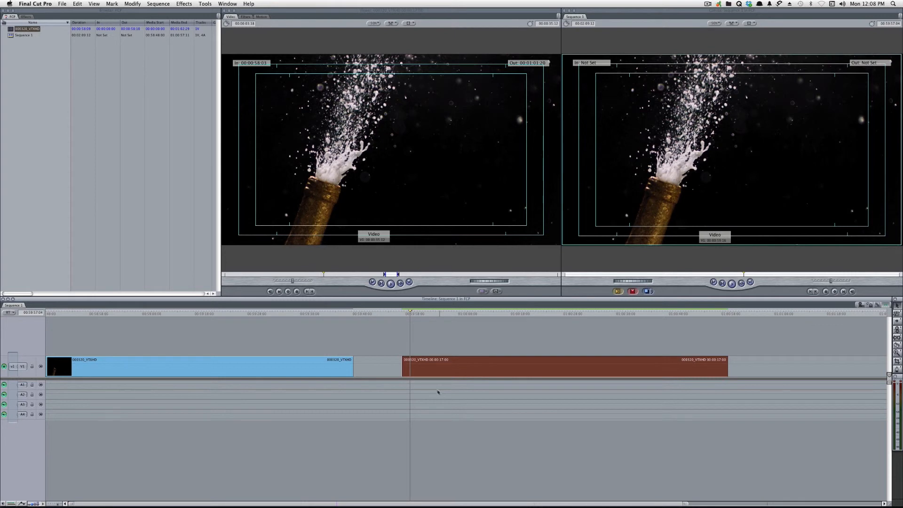
# - Switch to Premiere Pro and hide the keyframes on Video 1
pyautogui.press('super+Tab')
pyautogui.click(363, 261)
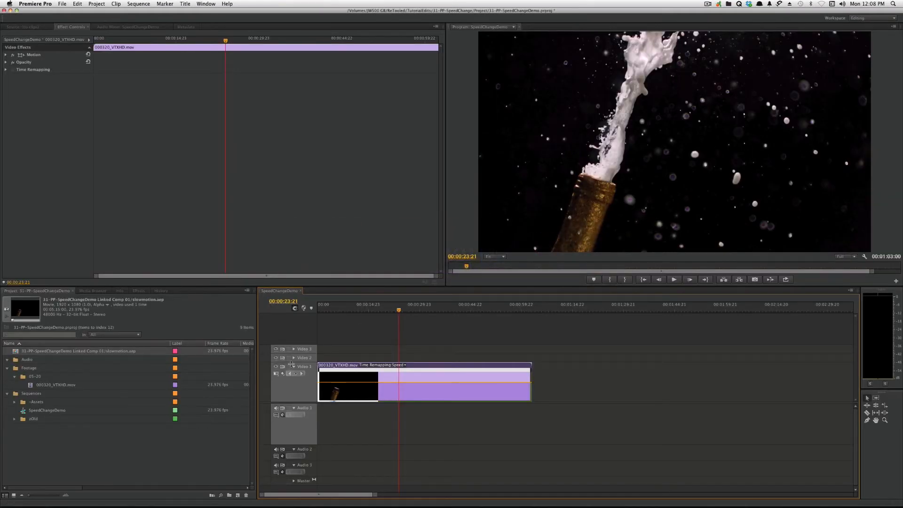
pyautogui.click(283, 374)
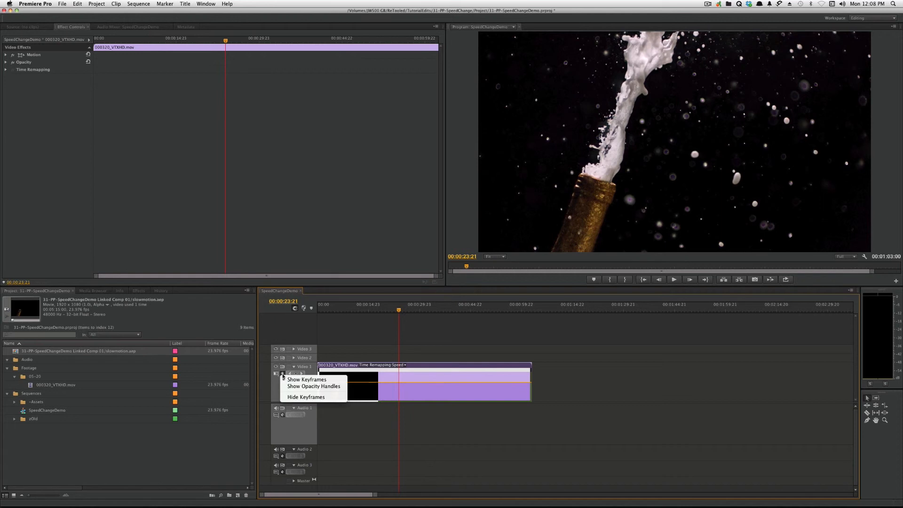
pyautogui.click(306, 397)
# - Load the Video 1 clip into the source monitor at 00:00:18:18 and bring up the Export Frame settings without exporting
pyautogui.moveTo(391, 310); pyautogui.dragTo(382, 311)
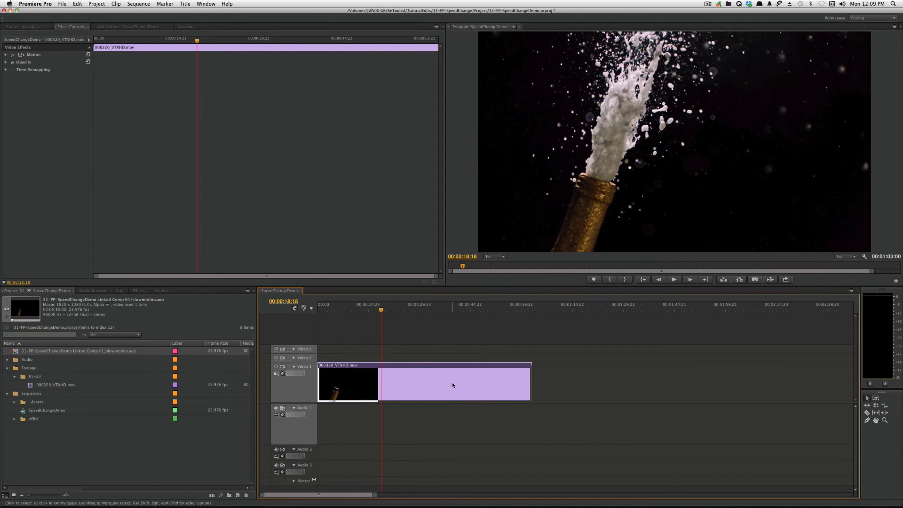
pyautogui.doubleClick(490, 375)
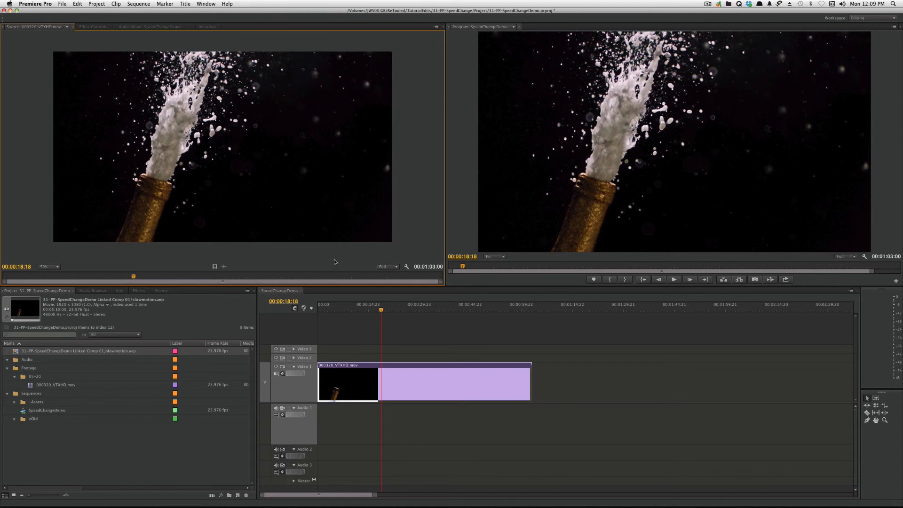
pyautogui.hotkey('shift', 'e')
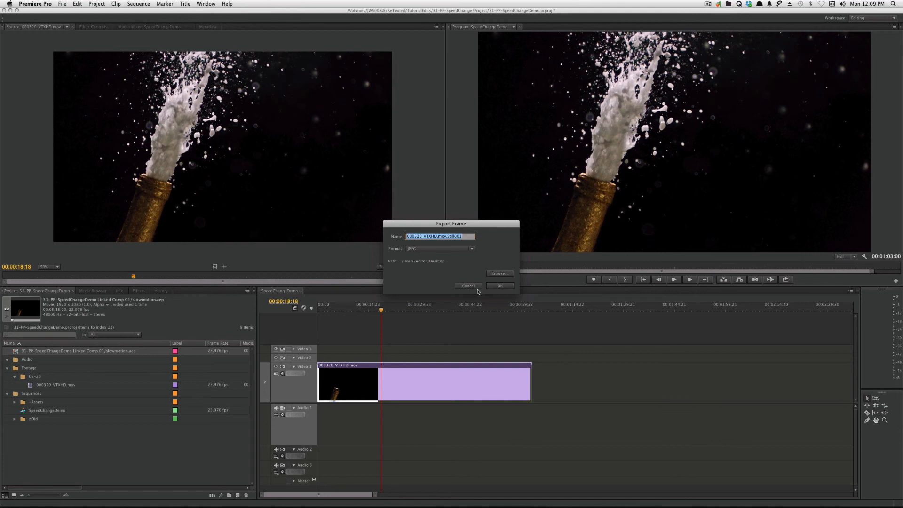
pyautogui.click(473, 286)
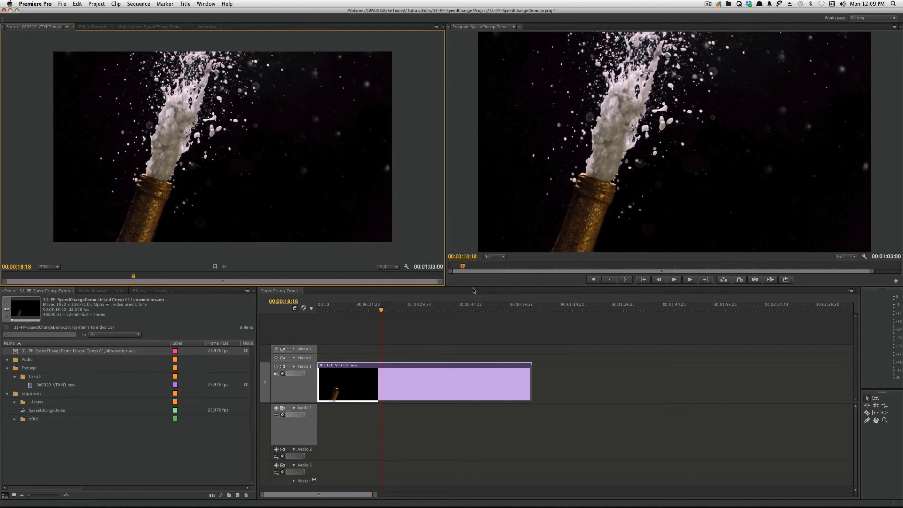
pyautogui.click(466, 350)
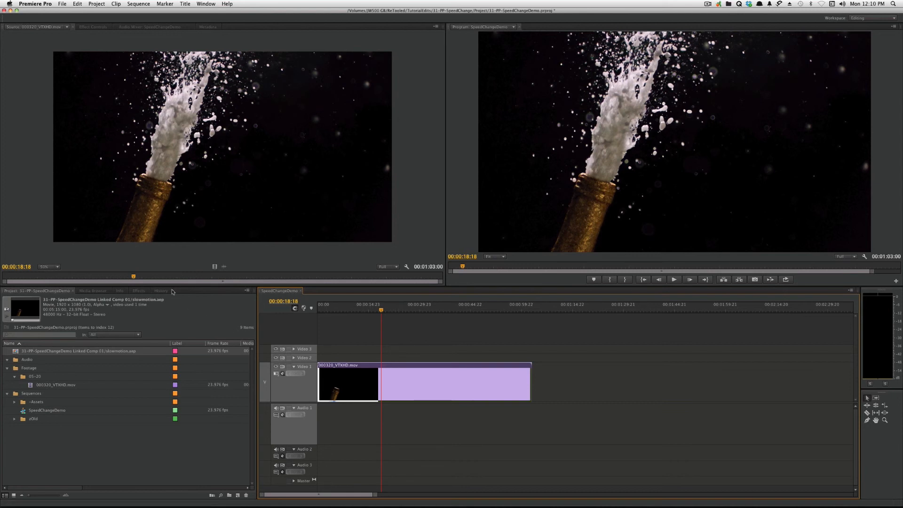
# - Assign Ctrl+M as the keyboard shortcut for Add Clip Marker
pyautogui.moveTo(133, 277); pyautogui.dragTo(144, 277)
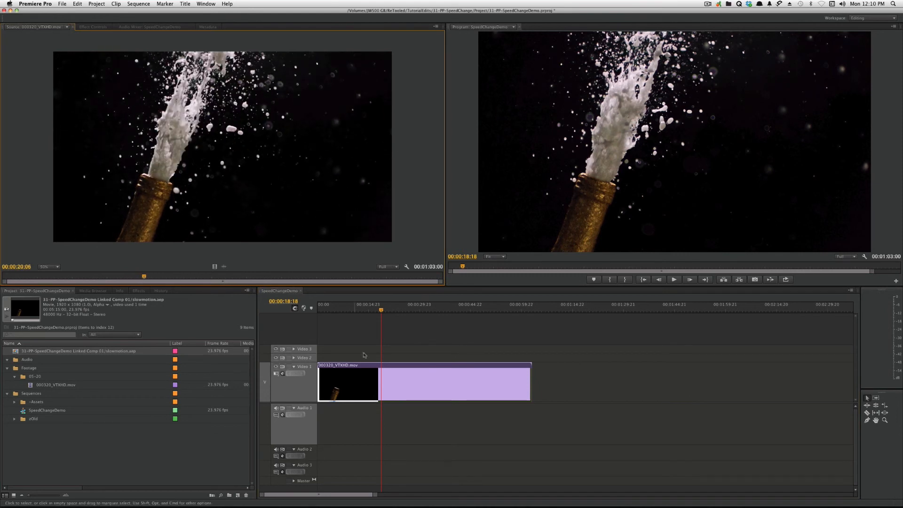
pyautogui.click(386, 376)
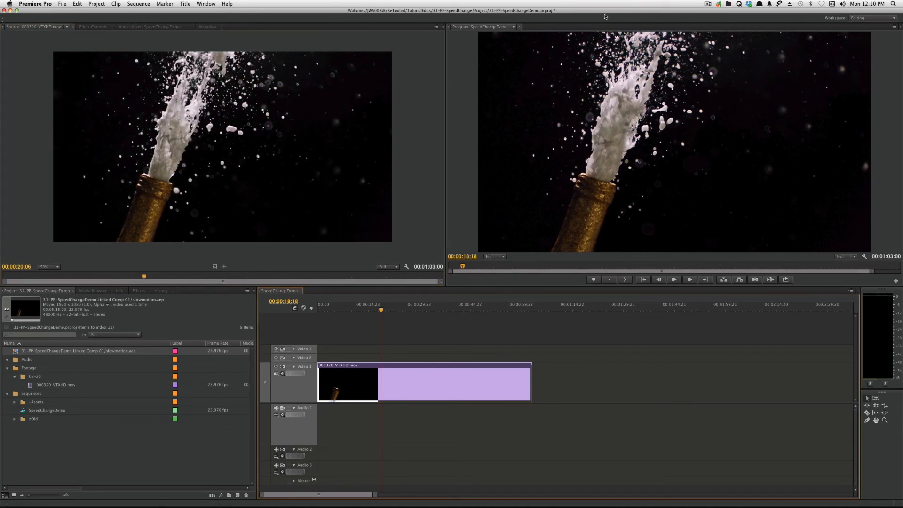
pyautogui.click(33, 4)
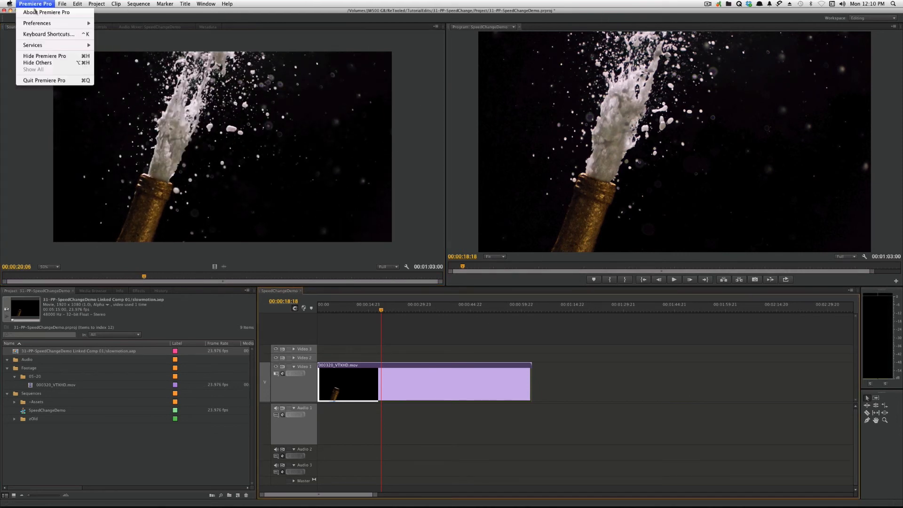
pyautogui.click(57, 35)
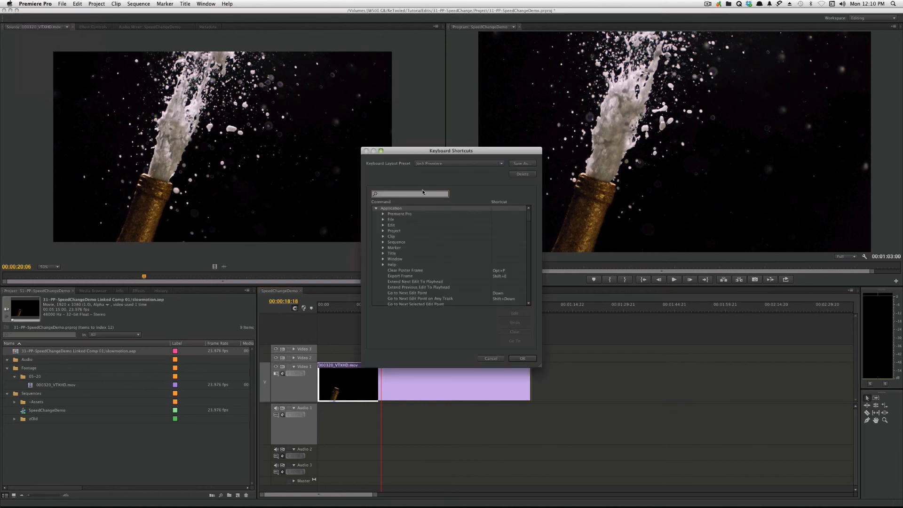
pyautogui.write('clip ma')
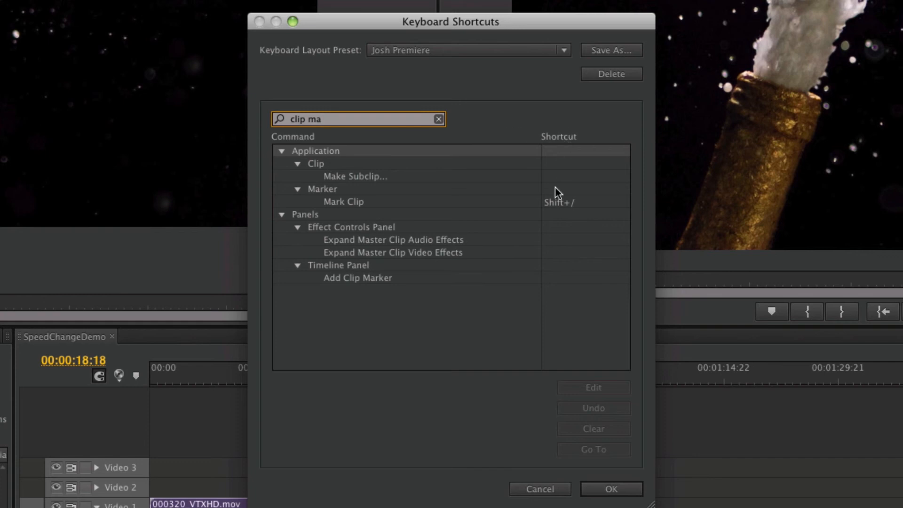
pyautogui.click(557, 281)
pyautogui.click(557, 282)
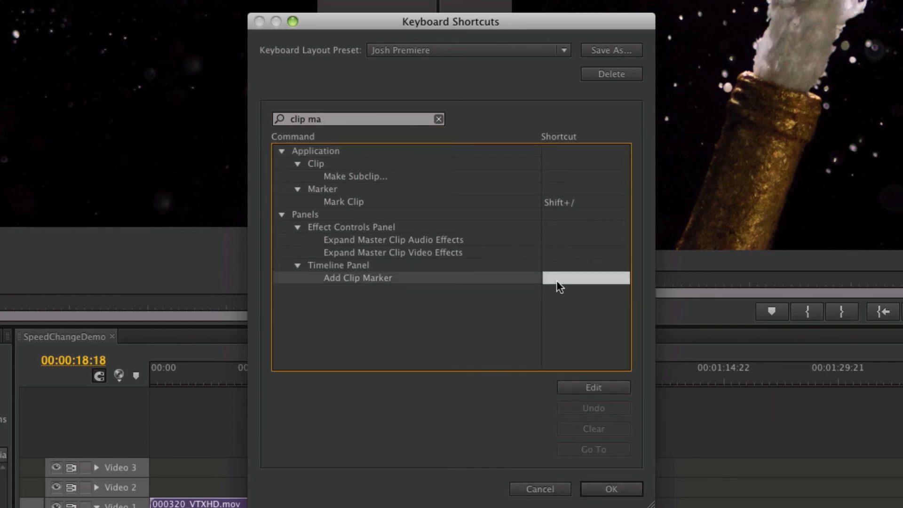
pyautogui.hotkey('ctrl', 'm')
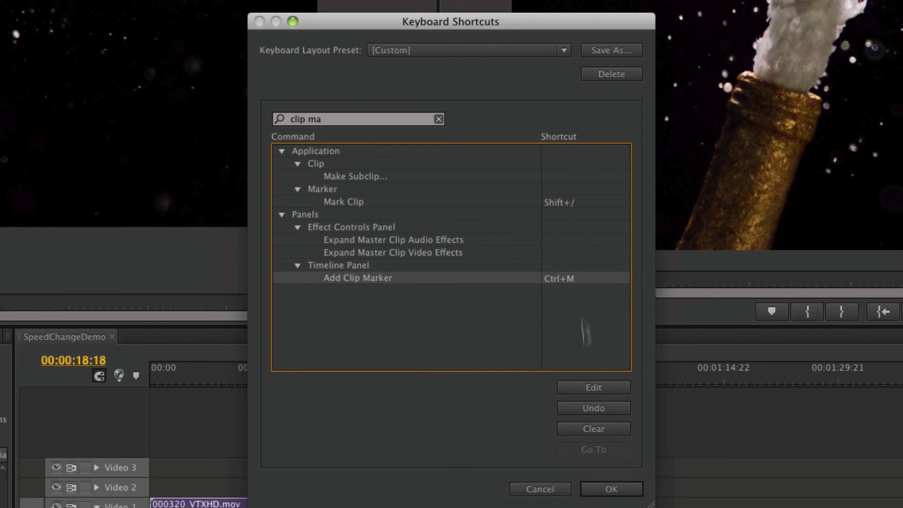
pyautogui.click(602, 490)
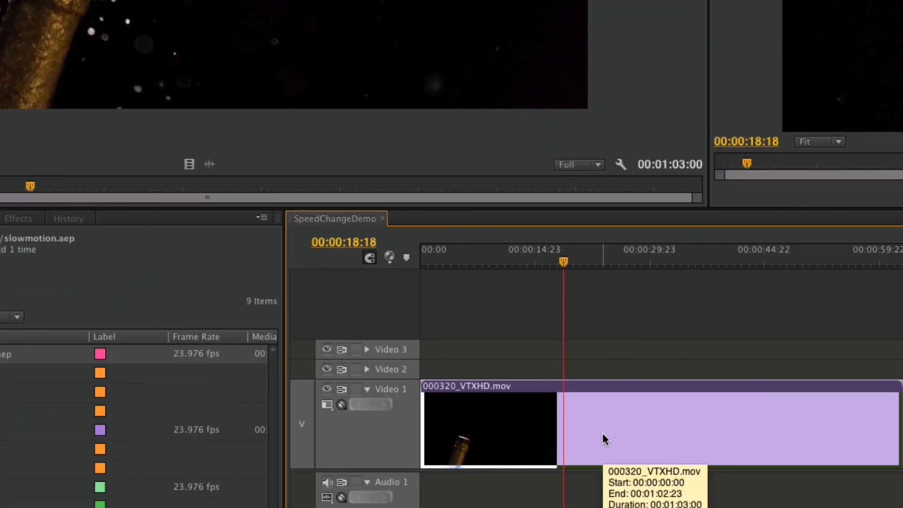
# - Add clip markers to the Video 1 clip at 00:00:18:18 and 00:00:43:00 and save the project
pyautogui.hotkey('ctrl', 'm')
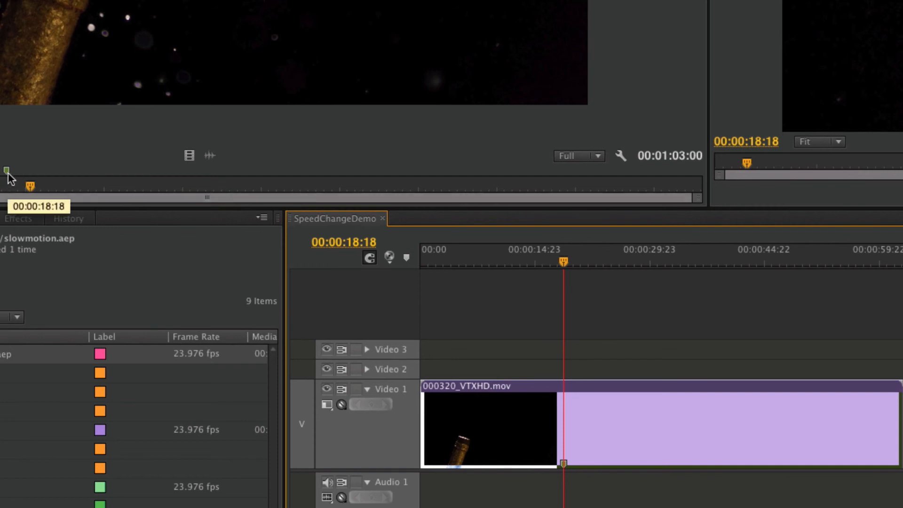
pyautogui.click(742, 262)
pyautogui.moveTo(748, 277); pyautogui.dragTo(749, 277)
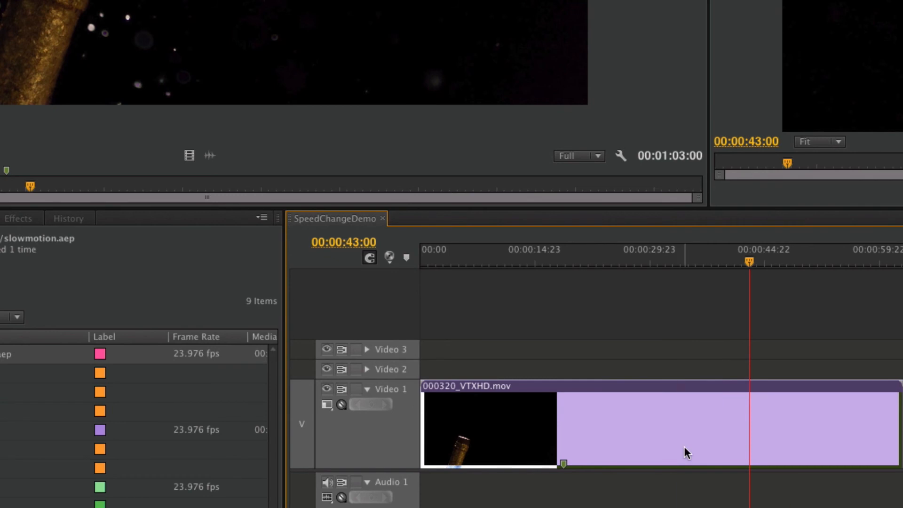
pyautogui.press('m')
pyautogui.hotkey('ctrl', 's')
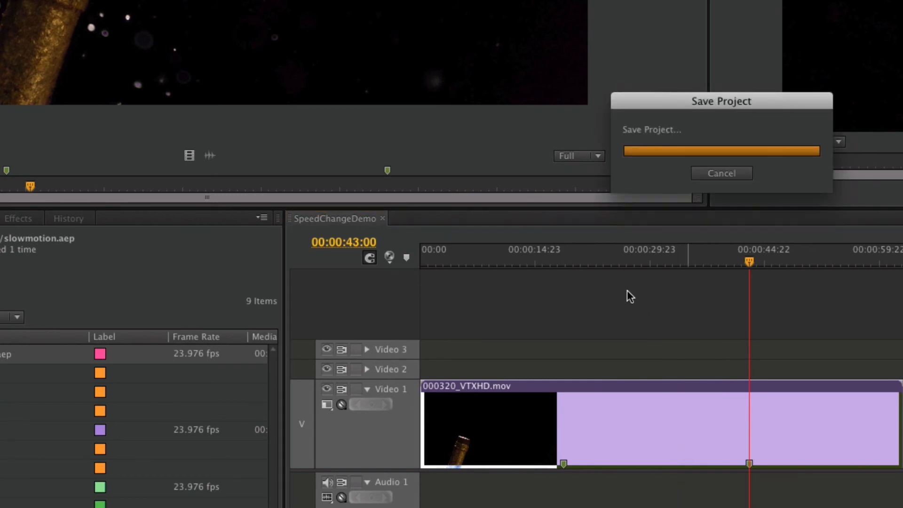
# - Move the source monitor playhead to the marker at 00:00:18:18 and jump to the next marker at 00:00:43:00
pyautogui.moveTo(588, 256); pyautogui.dragTo(574, 260)
pyautogui.moveTo(94, 185); pyautogui.dragTo(5, 190)
pyautogui.moveTo(284, 292)
pyautogui.mouseDown()
pyautogui.moveTo(258, 287)
pyautogui.moveTo(284, 288)
pyautogui.mouseUp()
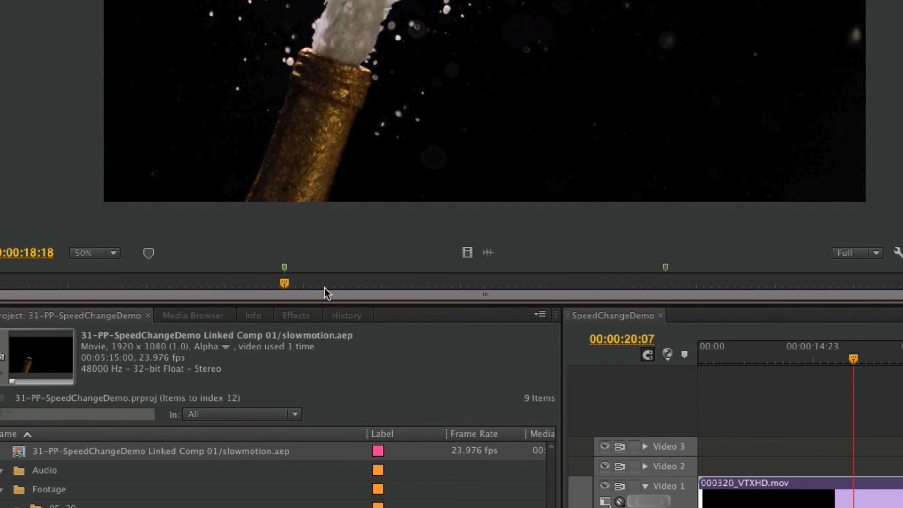
pyautogui.hotkey('shift', 'm')
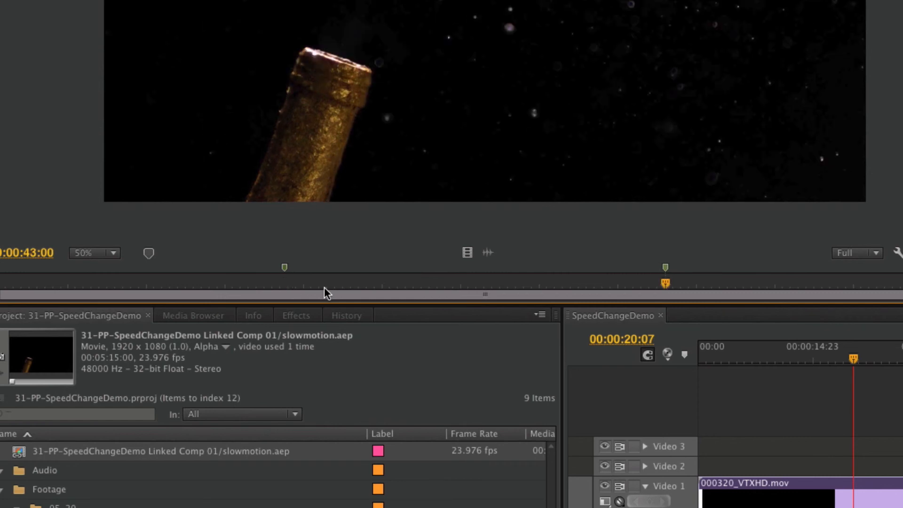
# - Return to the clip marker at 00:00:18:18 in the source monitor and name it 0
pyautogui.hotkey('ctrl', 'shift', 'm')
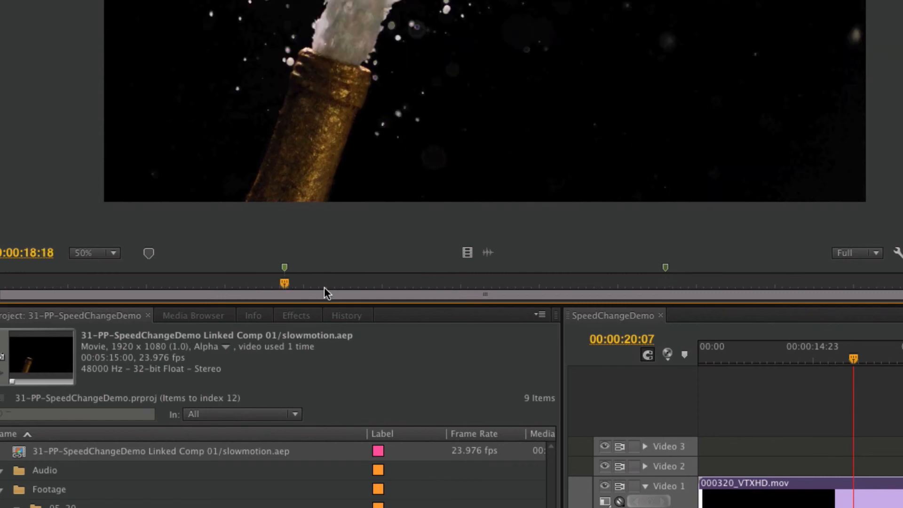
pyautogui.doubleClick(283, 268)
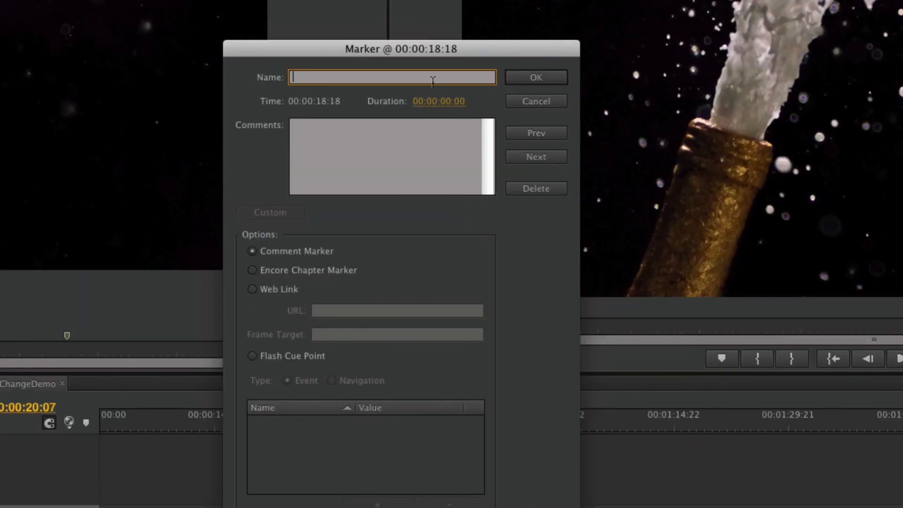
pyautogui.write('0')
pyautogui.press('Return')
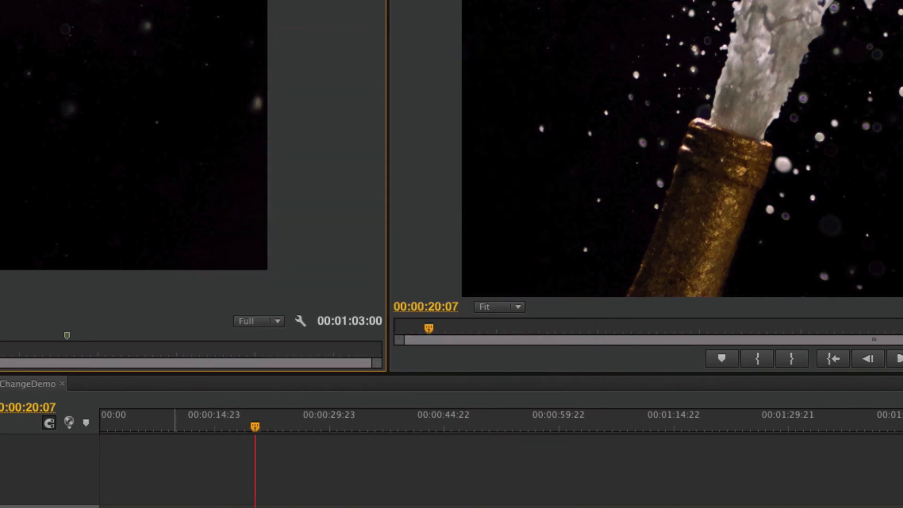
# - Move the sequence playhead to 00:00:29:10 and apply a frame hold on Marker 0 to the Video 1 clip
pyautogui.moveTo(291, 426); pyautogui.dragTo(338, 409)
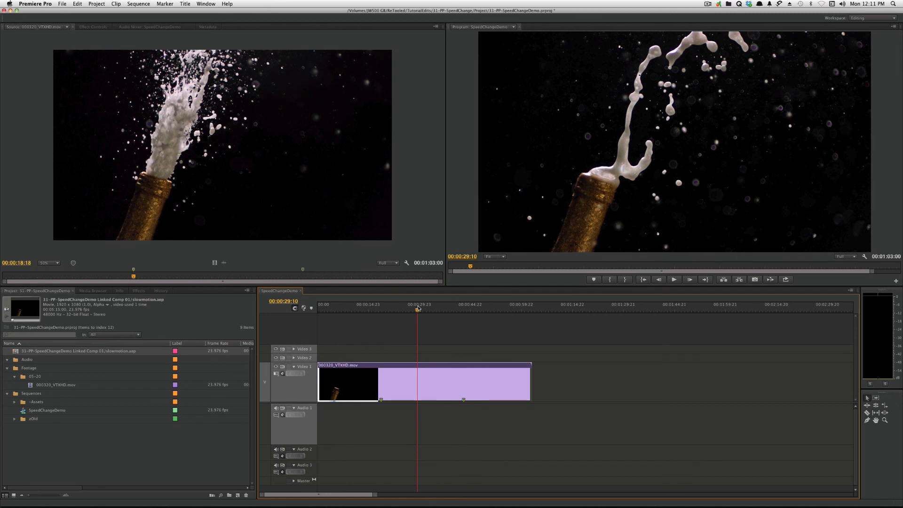
pyautogui.rightClick(400, 385)
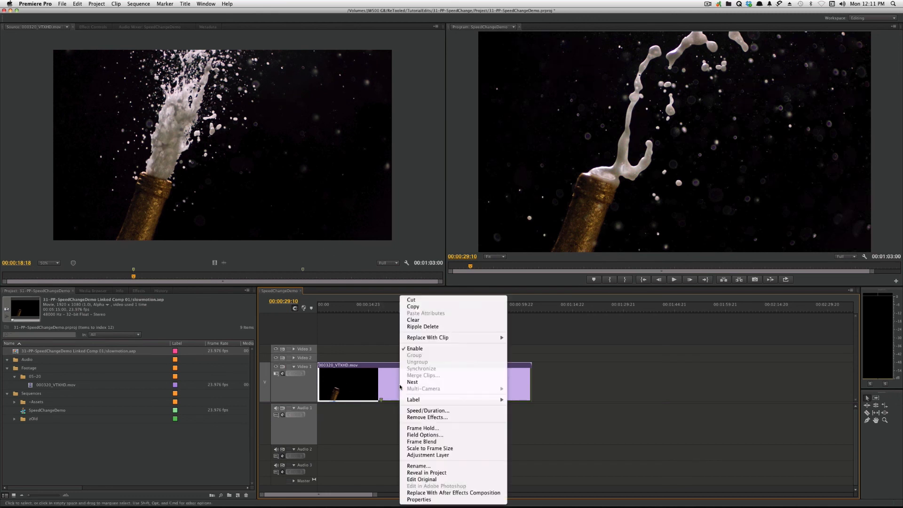
pyautogui.click(428, 428)
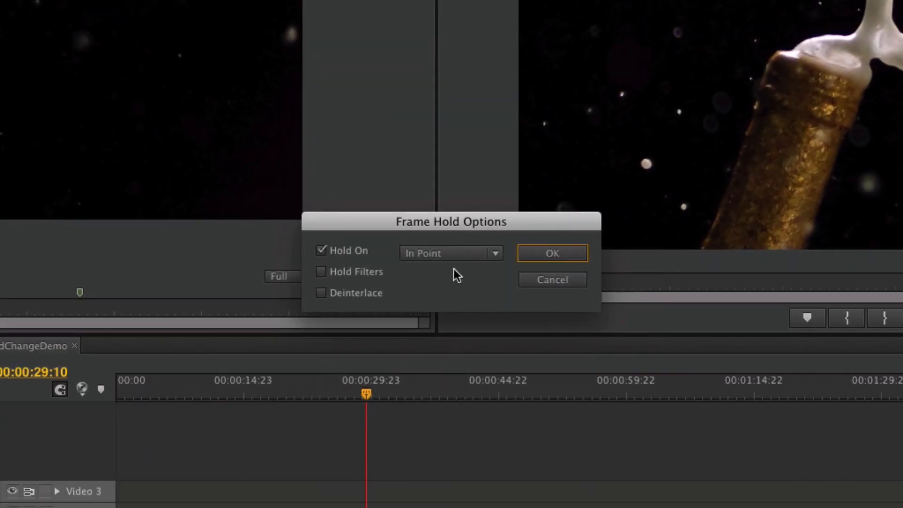
pyautogui.click(413, 253)
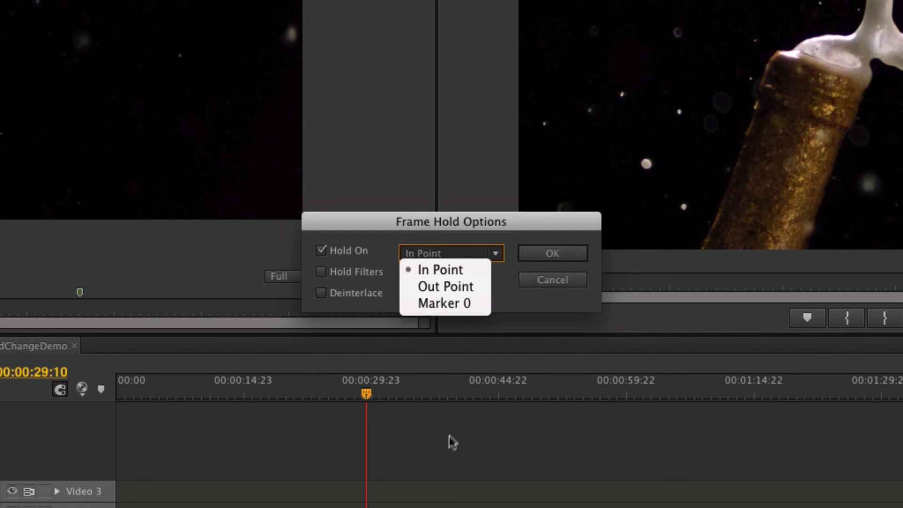
pyautogui.click(448, 303)
pyautogui.click(553, 253)
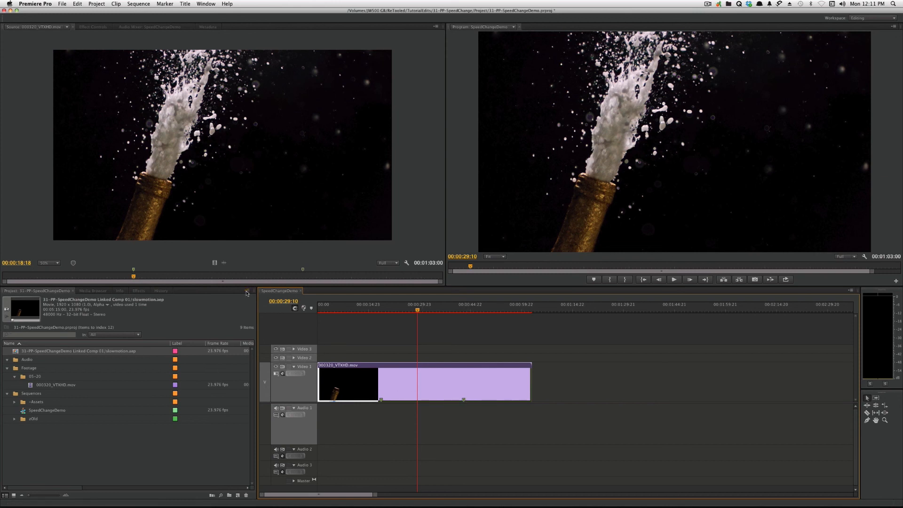
# - Bring up the marker list for the Video 1 clip and go to its markers at 00:00:18:18 and 00:00:43:00
pyautogui.click(202, 4)
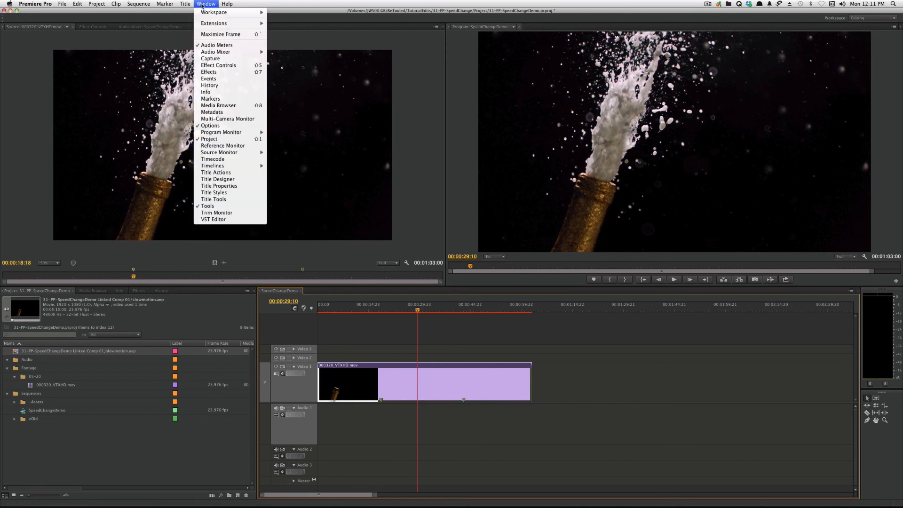
pyautogui.click(230, 101)
pyautogui.moveTo(39, 40); pyautogui.dragTo(77, 399)
pyautogui.doubleClick(334, 385)
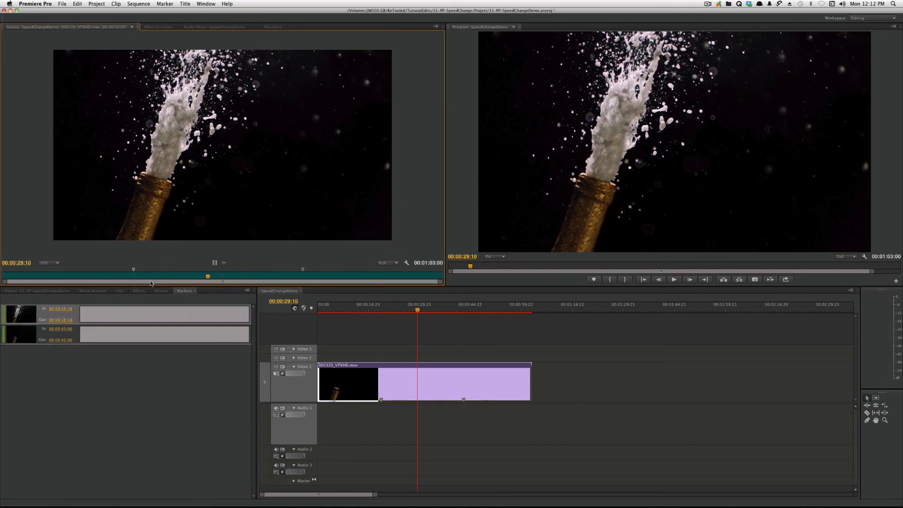
pyautogui.click(98, 315)
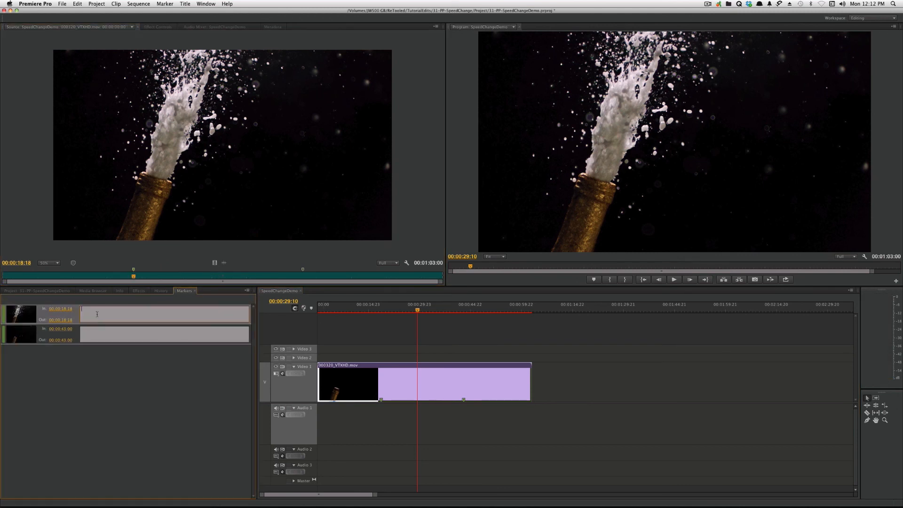
pyautogui.click(102, 338)
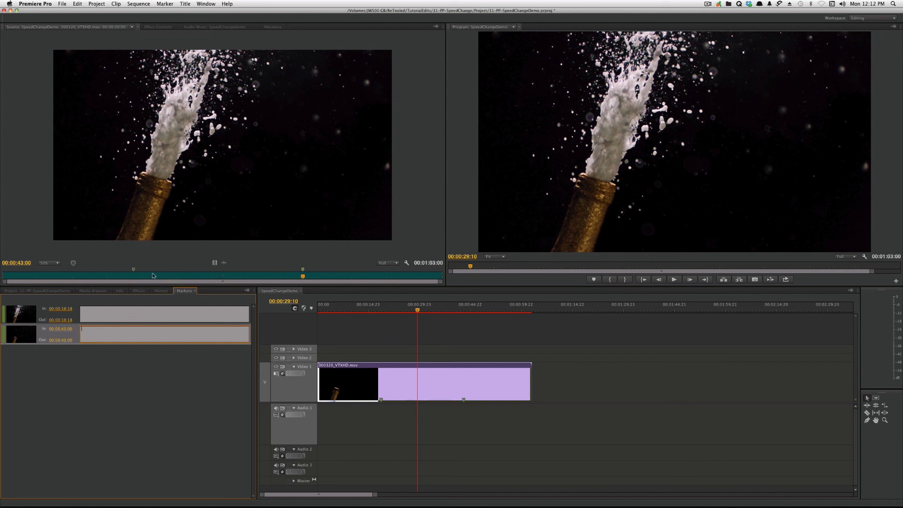
# - Check the settings of the source clip's marker at 00:00:18:18 without changing them
pyautogui.click(134, 273)
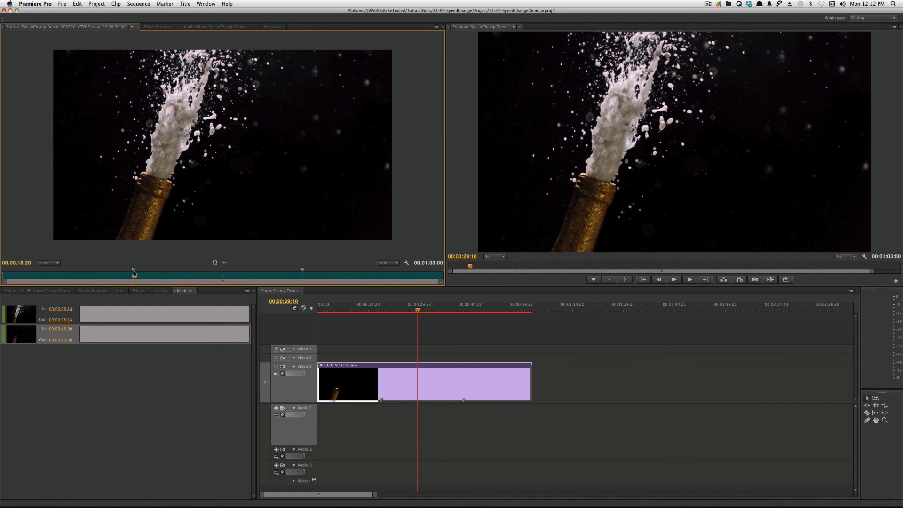
pyautogui.doubleClick(134, 273)
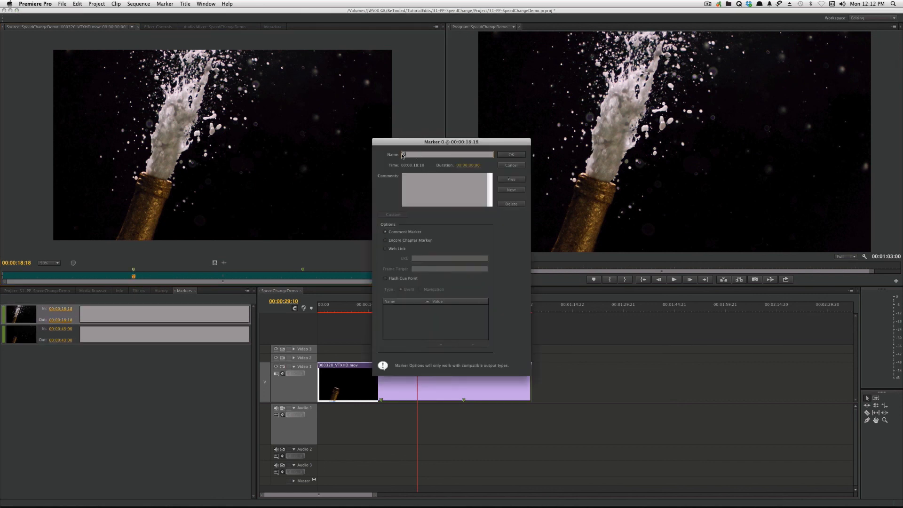
pyautogui.click(511, 154)
# - Try to extend the end of the frame-held Video 1 clip, and set its speed to 1%
pyautogui.moveTo(530, 389)
pyautogui.mouseDown()
pyautogui.moveTo(598, 393)
pyautogui.moveTo(570, 383)
pyautogui.moveTo(461, 401)
pyautogui.moveTo(655, 404)
pyautogui.mouseUp()
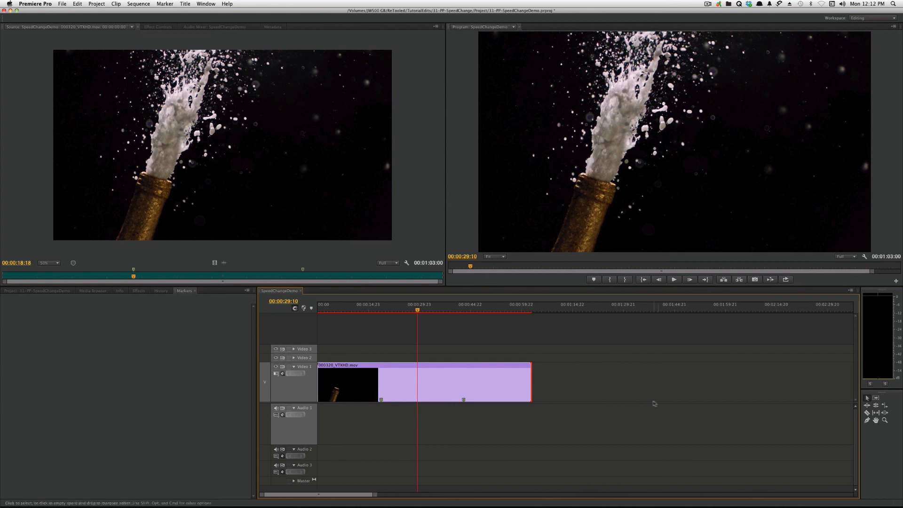
pyautogui.click(501, 397)
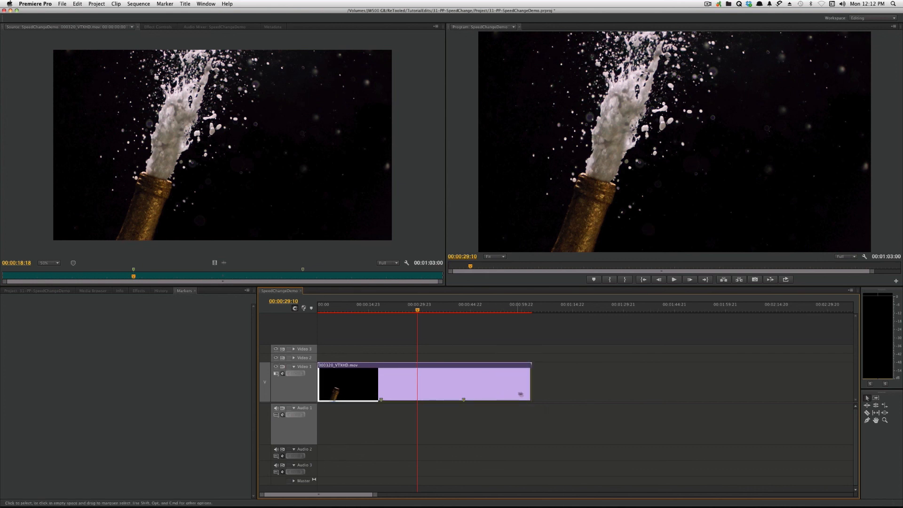
pyautogui.press('super+r')
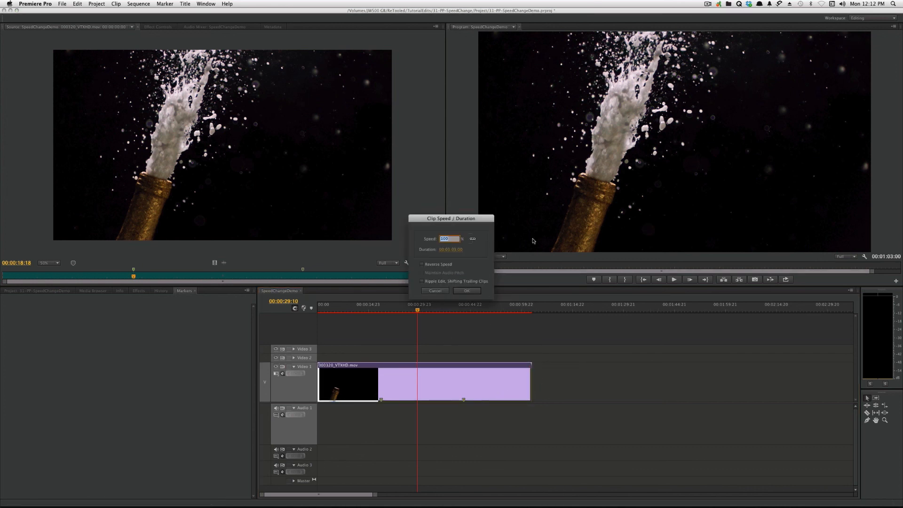
pyautogui.write('1')
pyautogui.press('Return')
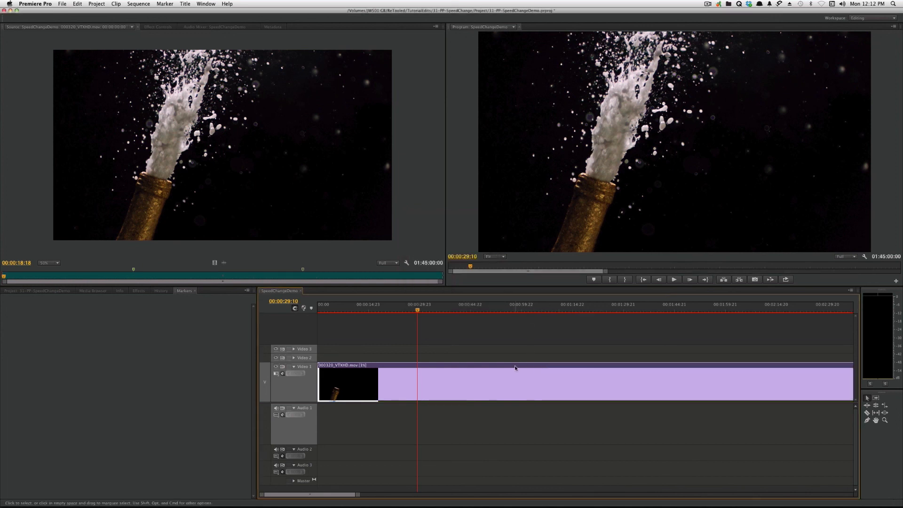
# - Fit the whole sequence in the timeline and scrub through the frame-held clip to its end at 01:45:00:00
pyautogui.press('\\')
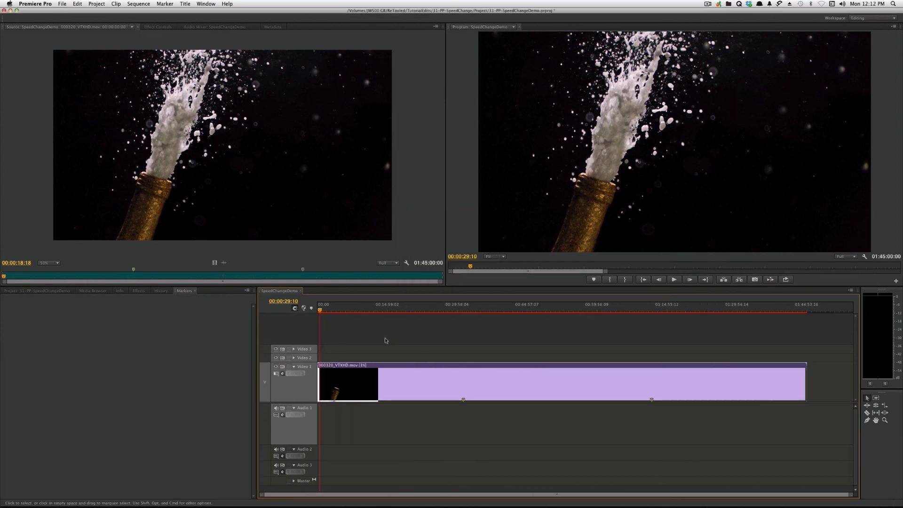
pyautogui.moveTo(376, 310); pyautogui.dragTo(558, 405)
pyautogui.press('End')
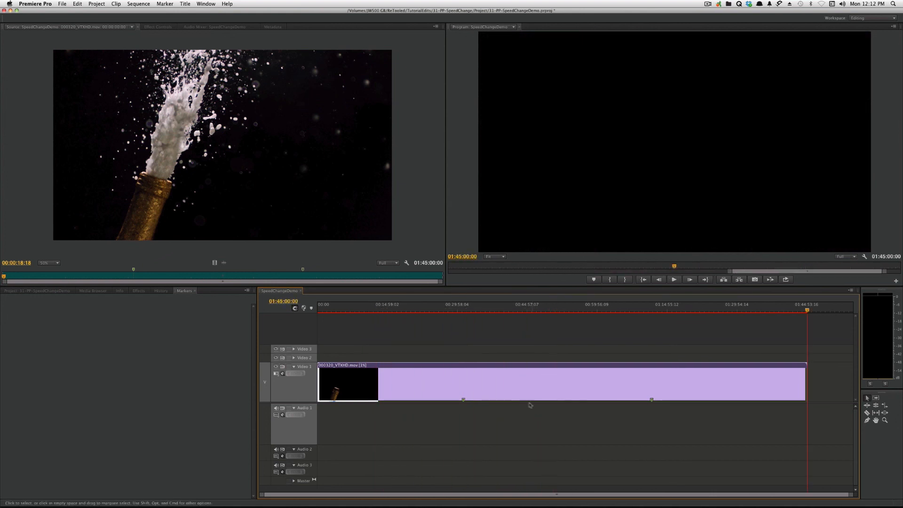